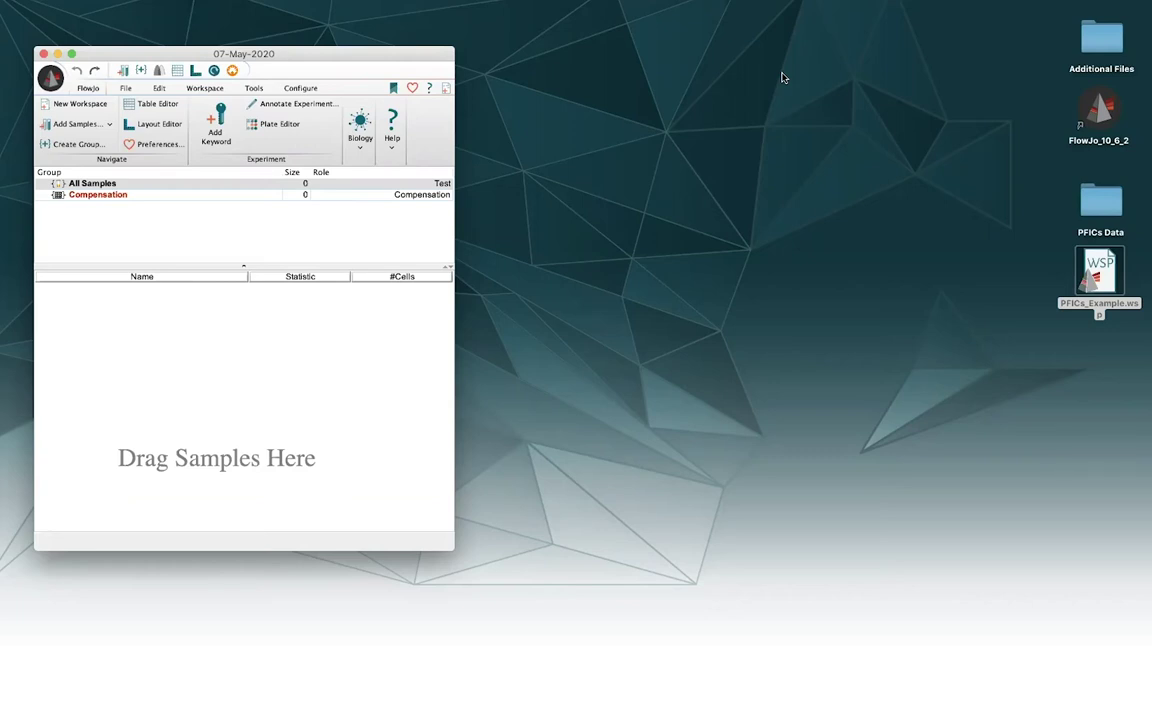
# - Drag PFICs_Example.wsp from the desktop into the empty FlowJo workspace and scroll its sample list
pyautogui.press('super+Tab')
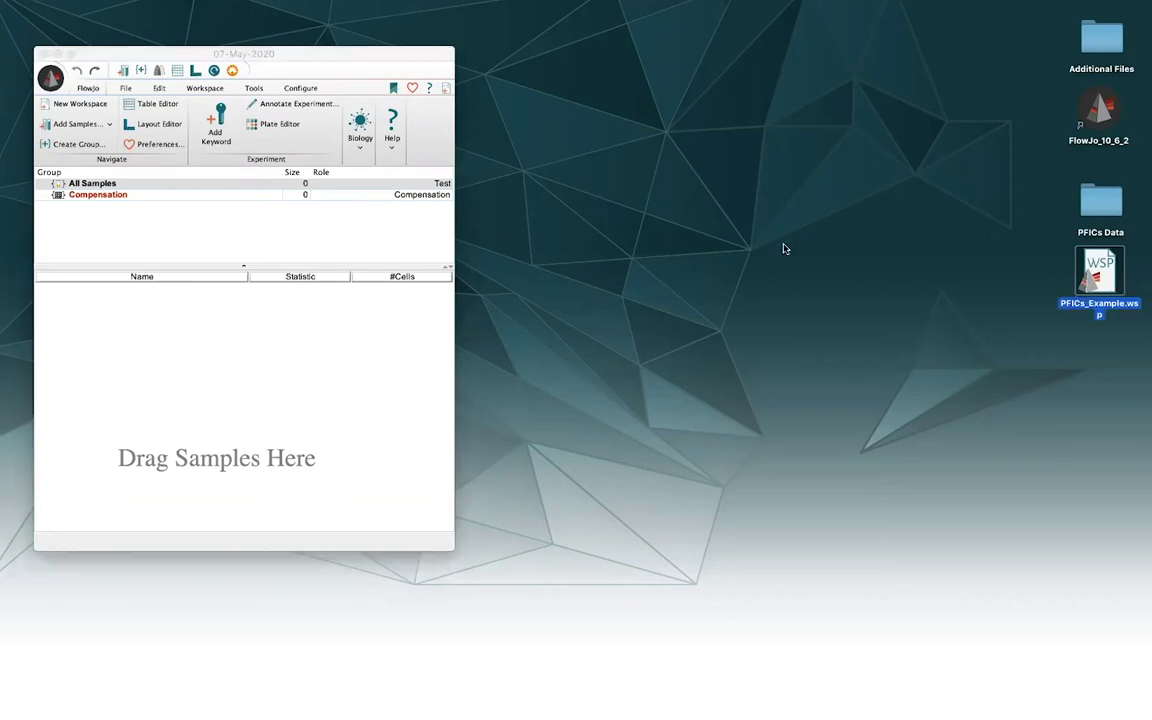
pyautogui.click(810, 374)
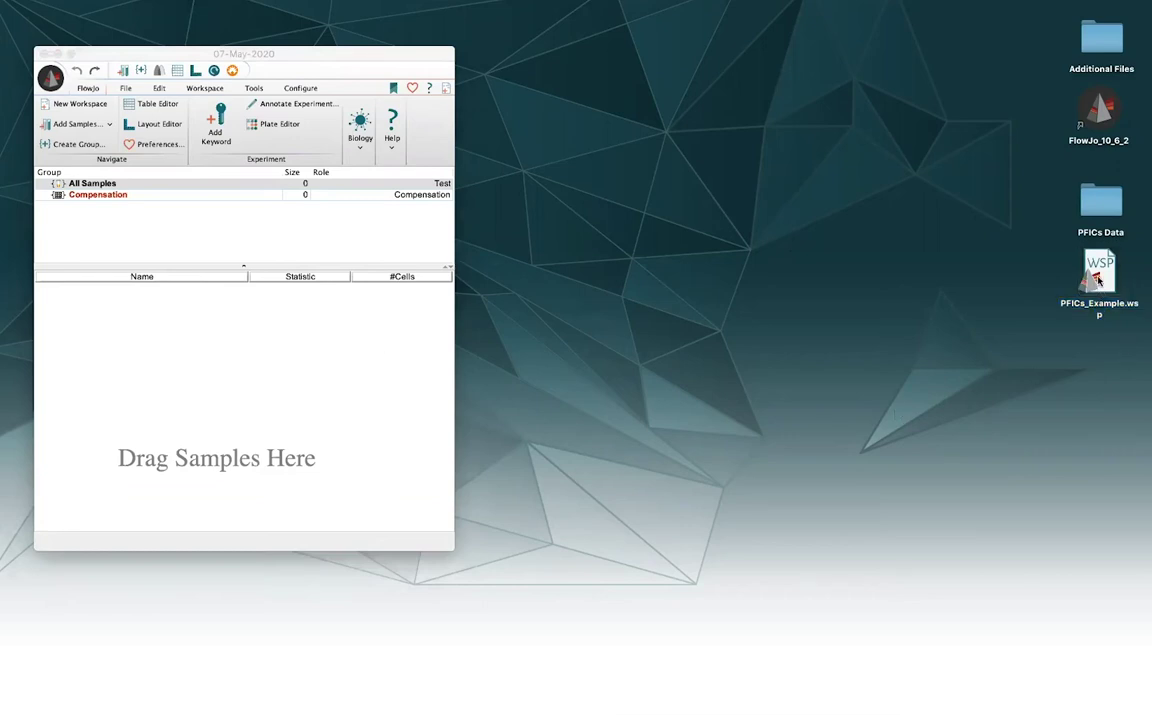
pyautogui.moveTo(1099, 290); pyautogui.dragTo(314, 360)
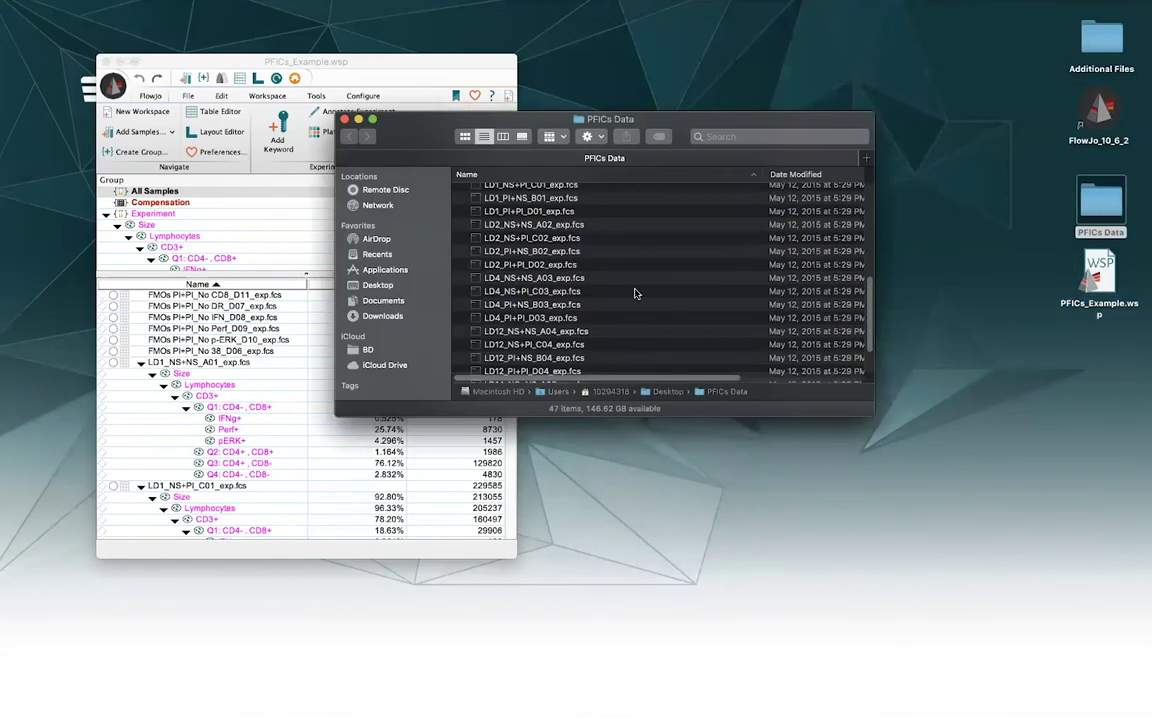
pyautogui.scroll(-5, 635, 290)
pyautogui.scroll(10, 635, 293)
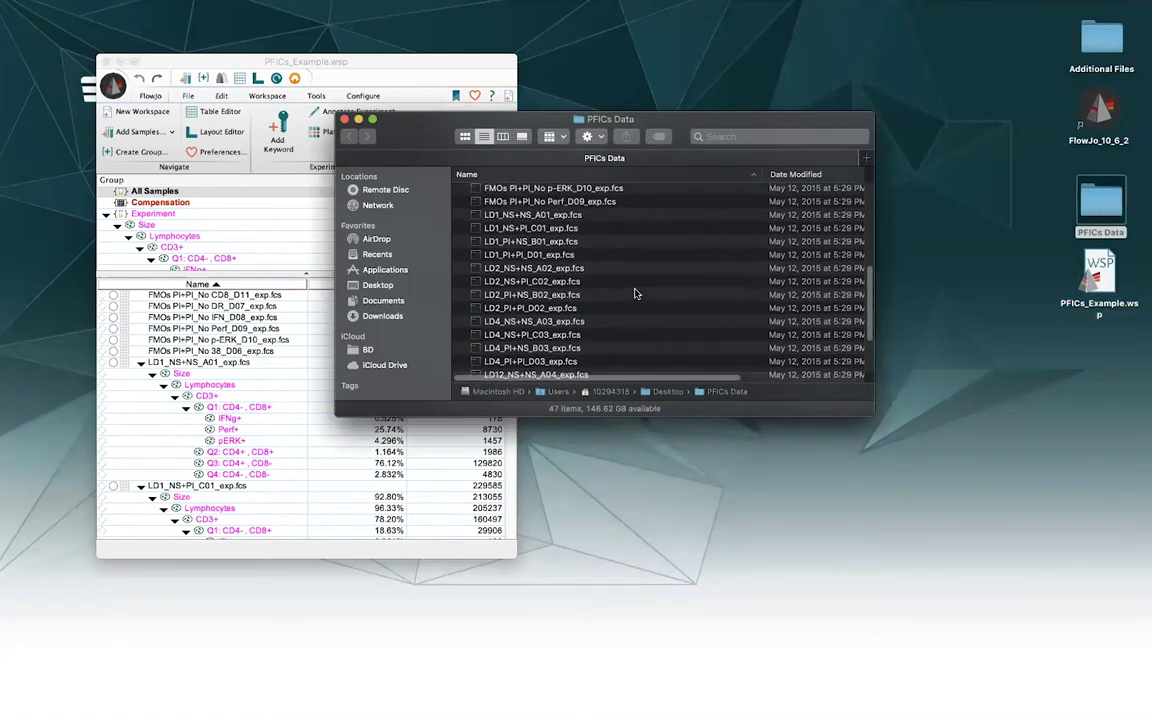
pyautogui.scroll(4, 635, 293)
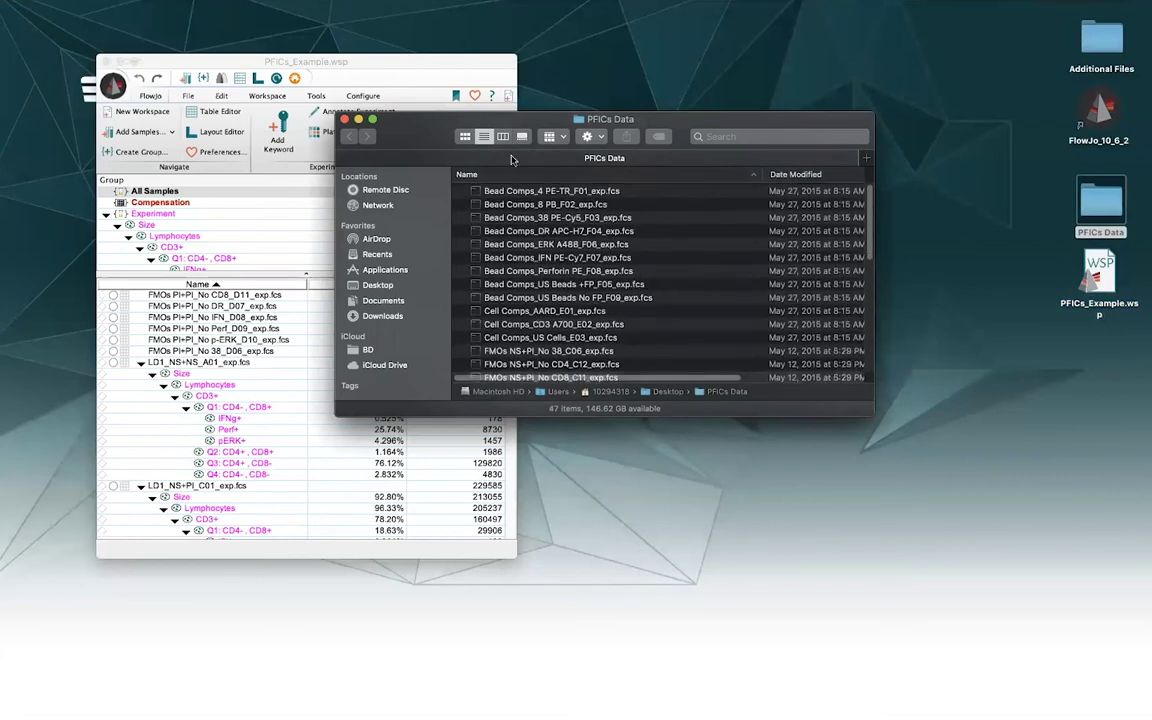
pyautogui.click(345, 121)
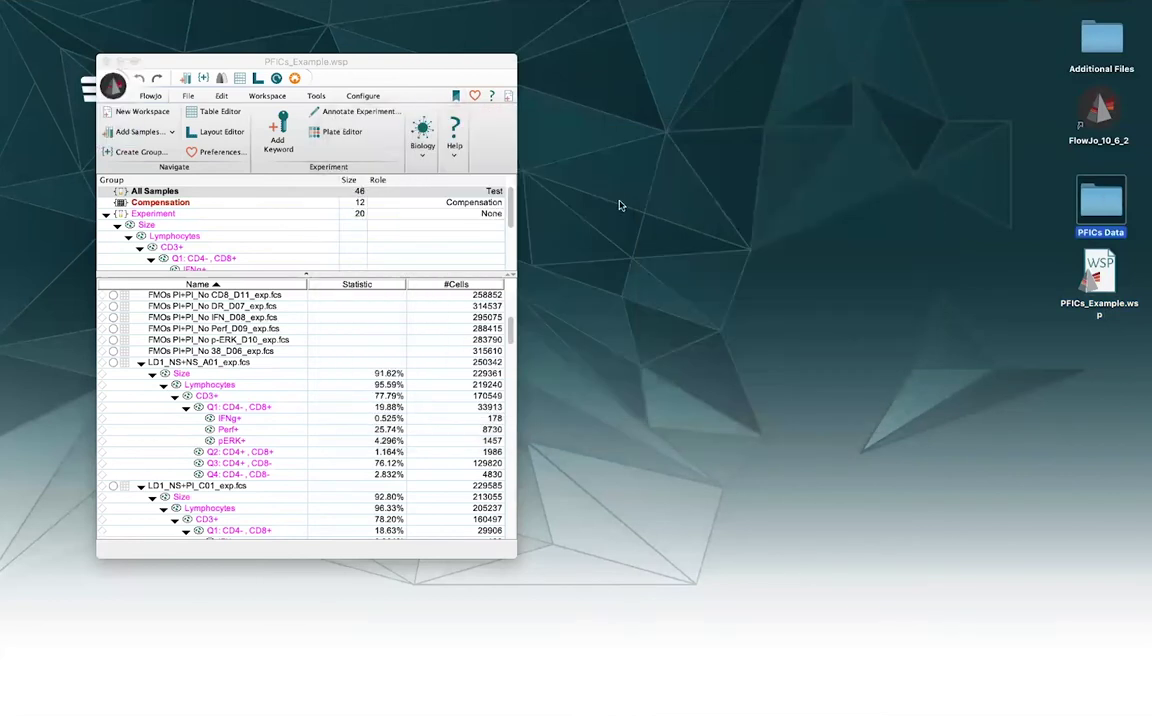
pyautogui.click(968, 285)
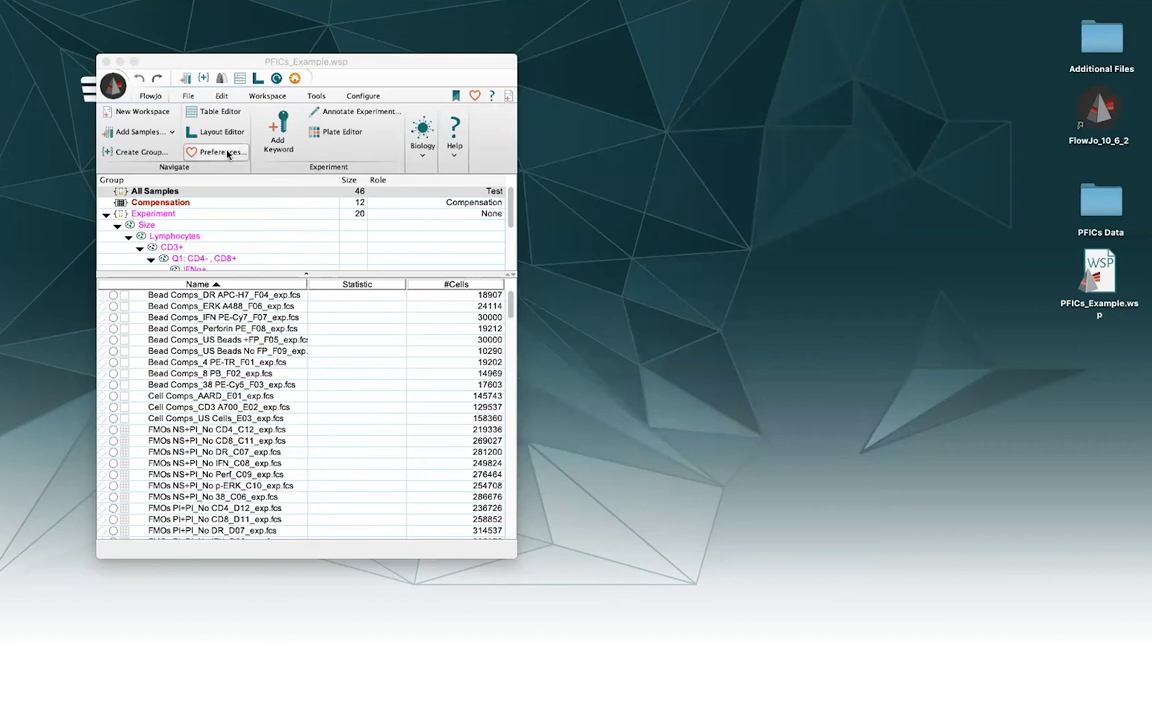
# - Save the workspace to the Desktop as the ACS archive PFICs_Example.acs
pyautogui.click(187, 96)
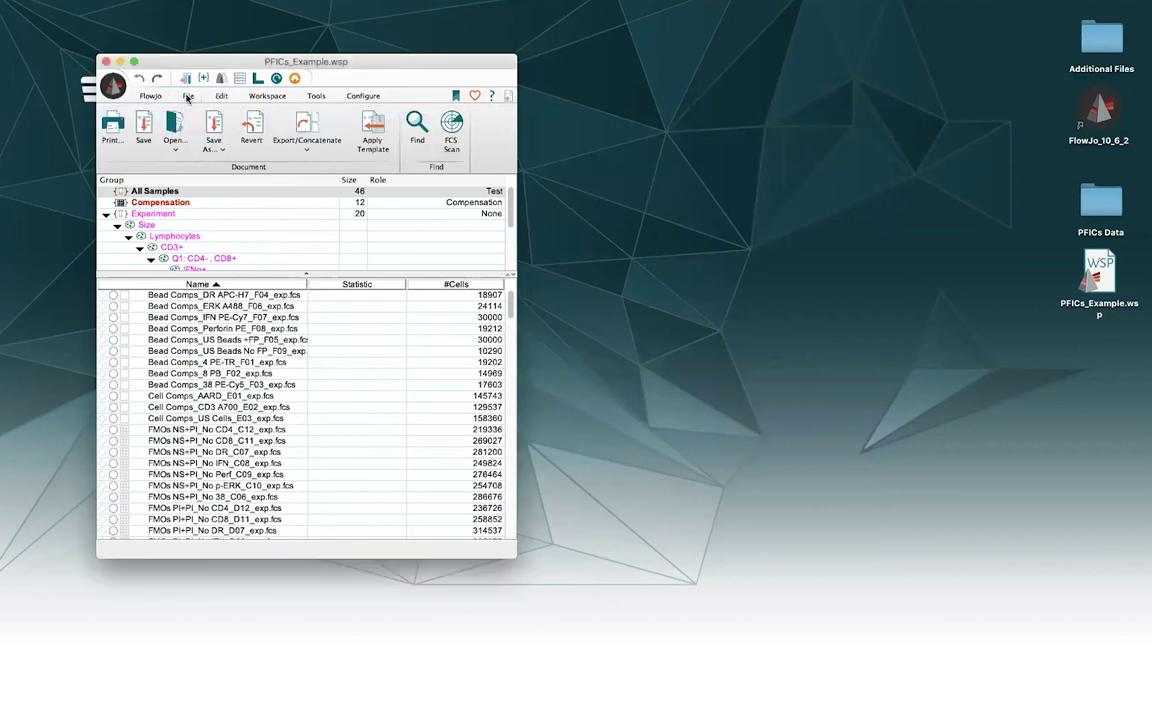
pyautogui.click(210, 150)
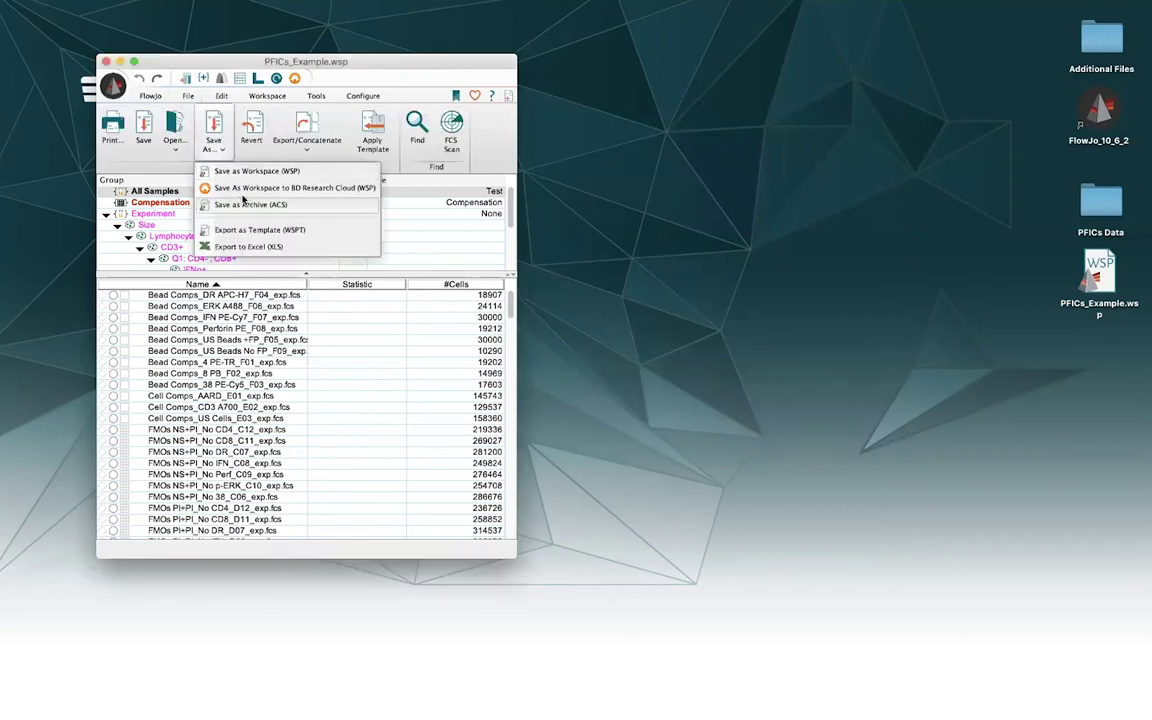
pyautogui.click(240, 205)
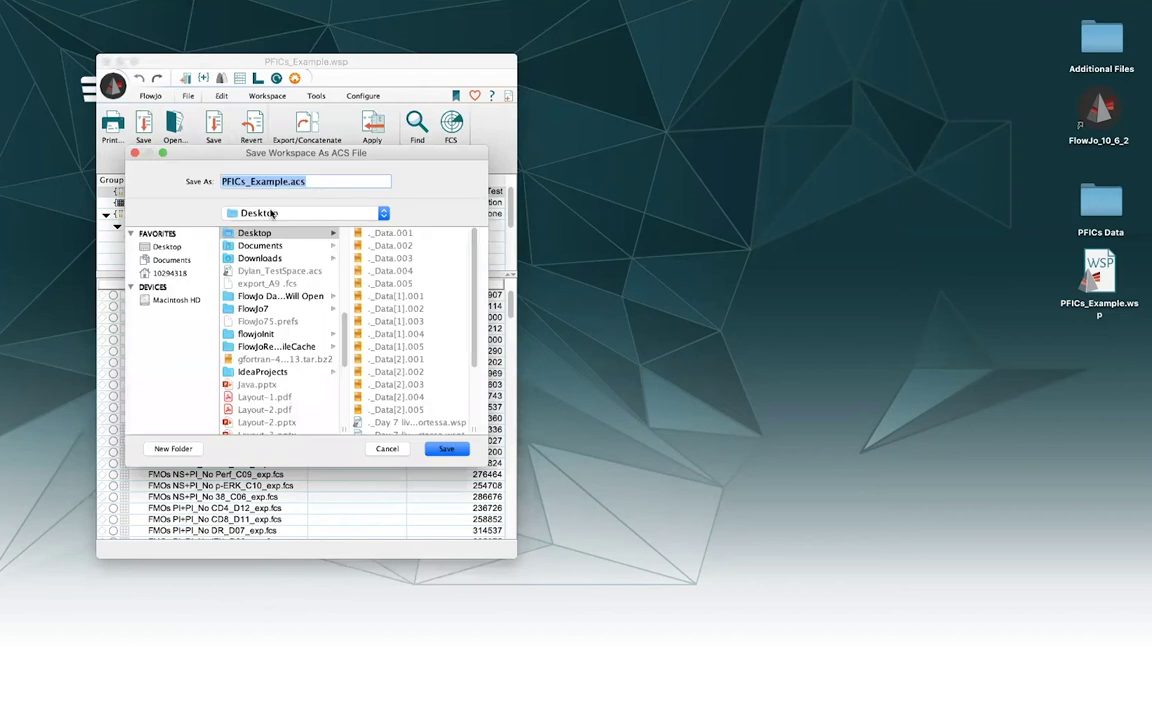
pyautogui.click(447, 450)
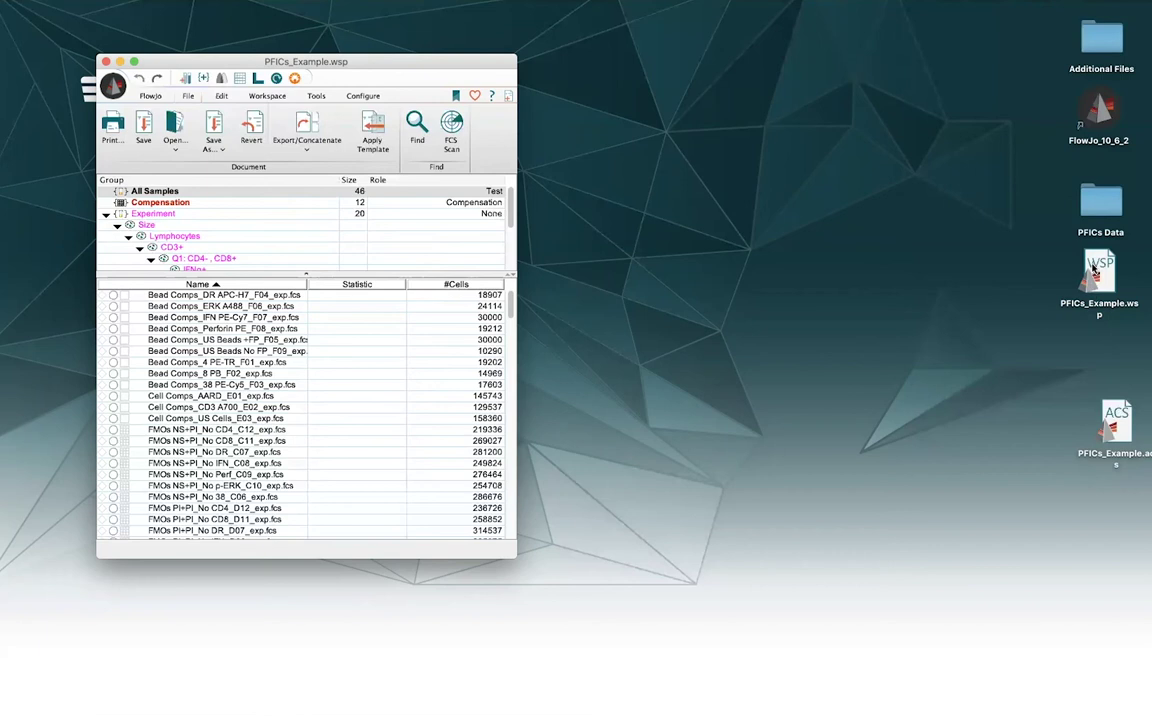
pyautogui.moveTo(1112, 435); pyautogui.dragTo(1095, 384)
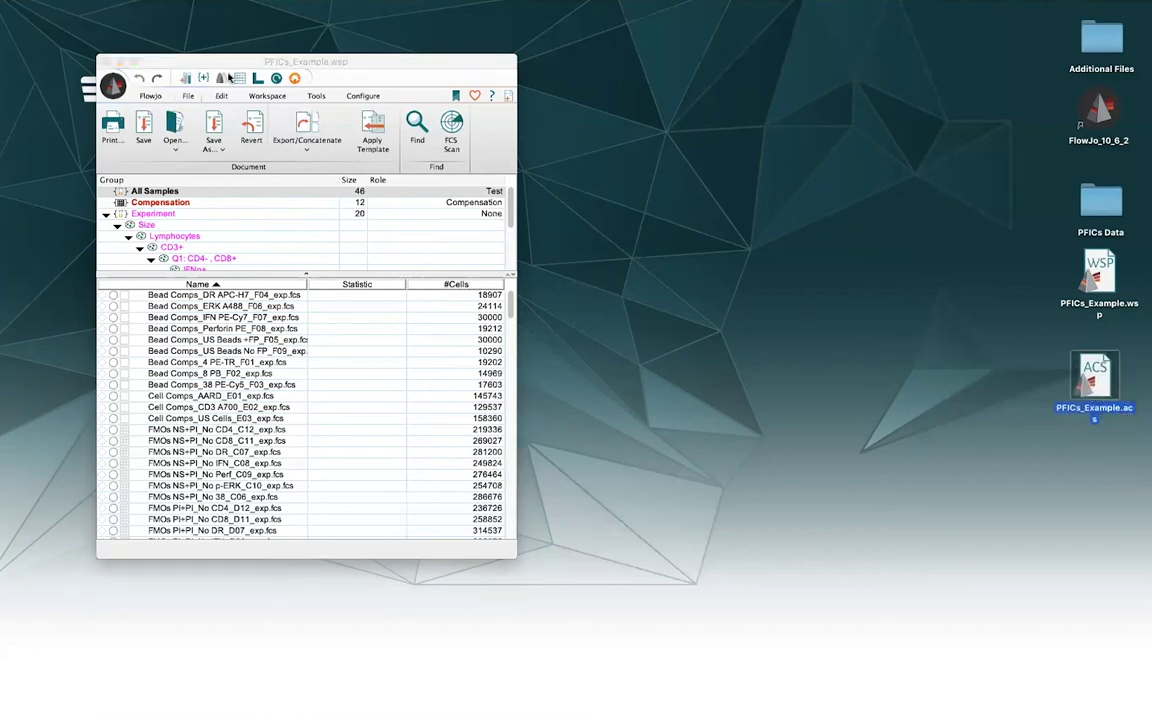
# - Close the workspace with changes saved, then reopen PFICs_Example.wsp from the desktop
pyautogui.click(105, 61)
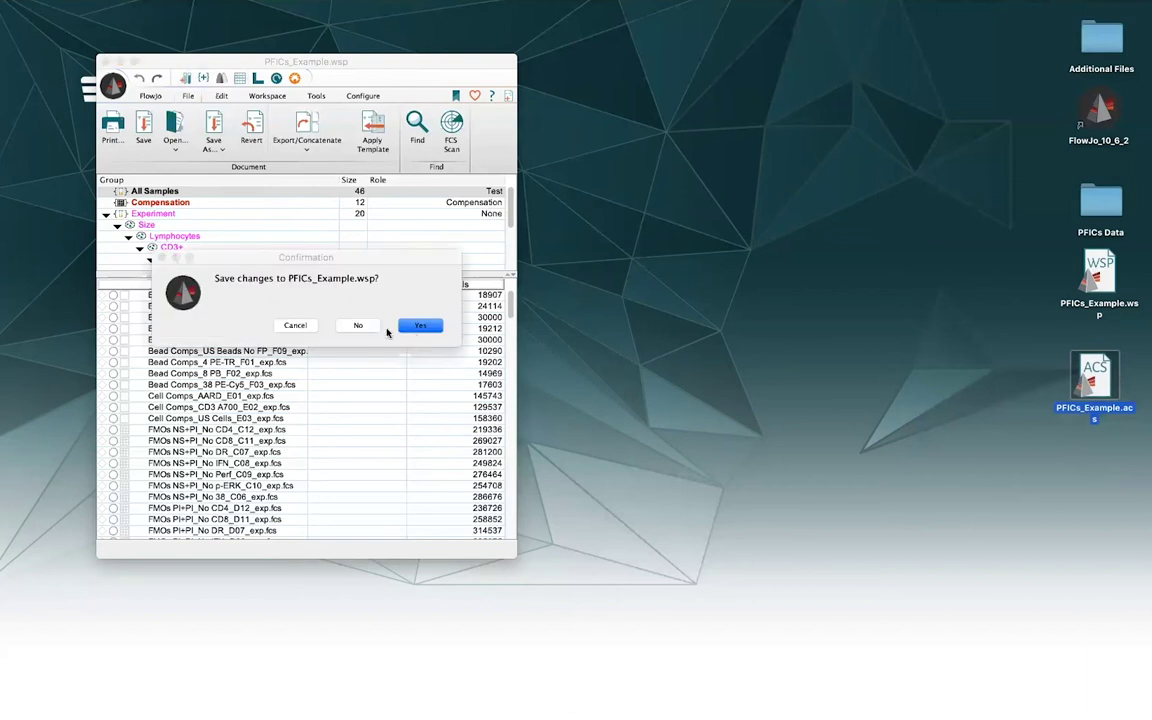
pyautogui.click(402, 326)
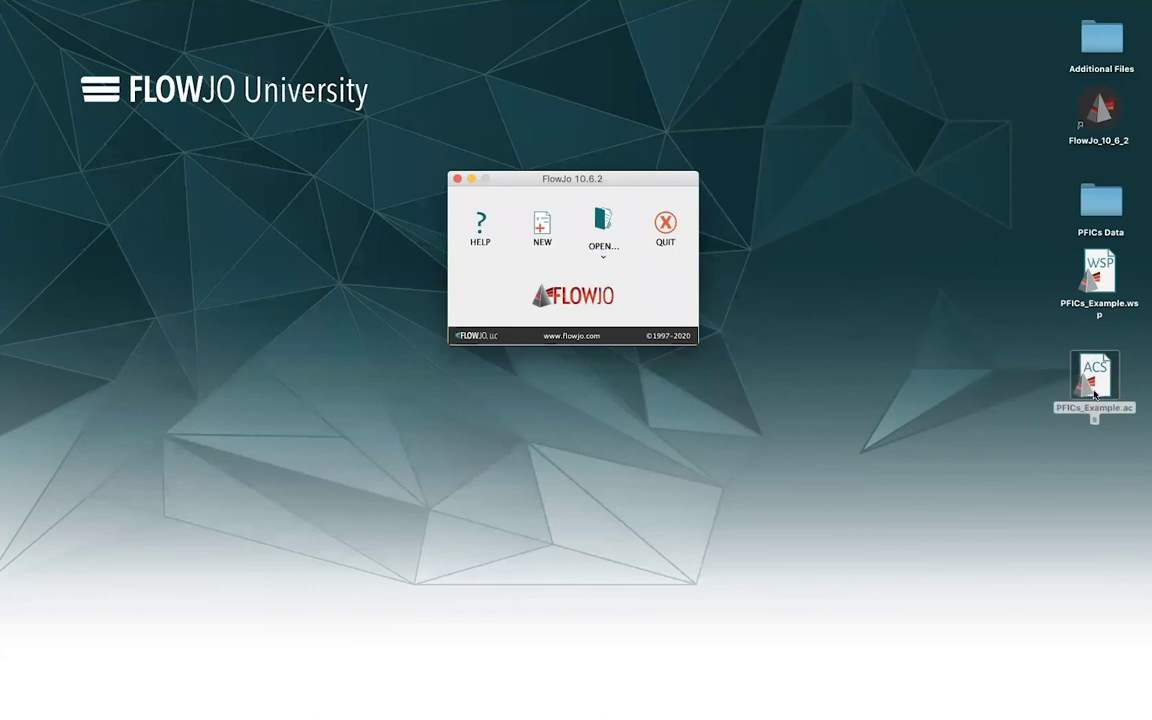
pyautogui.click(1099, 285)
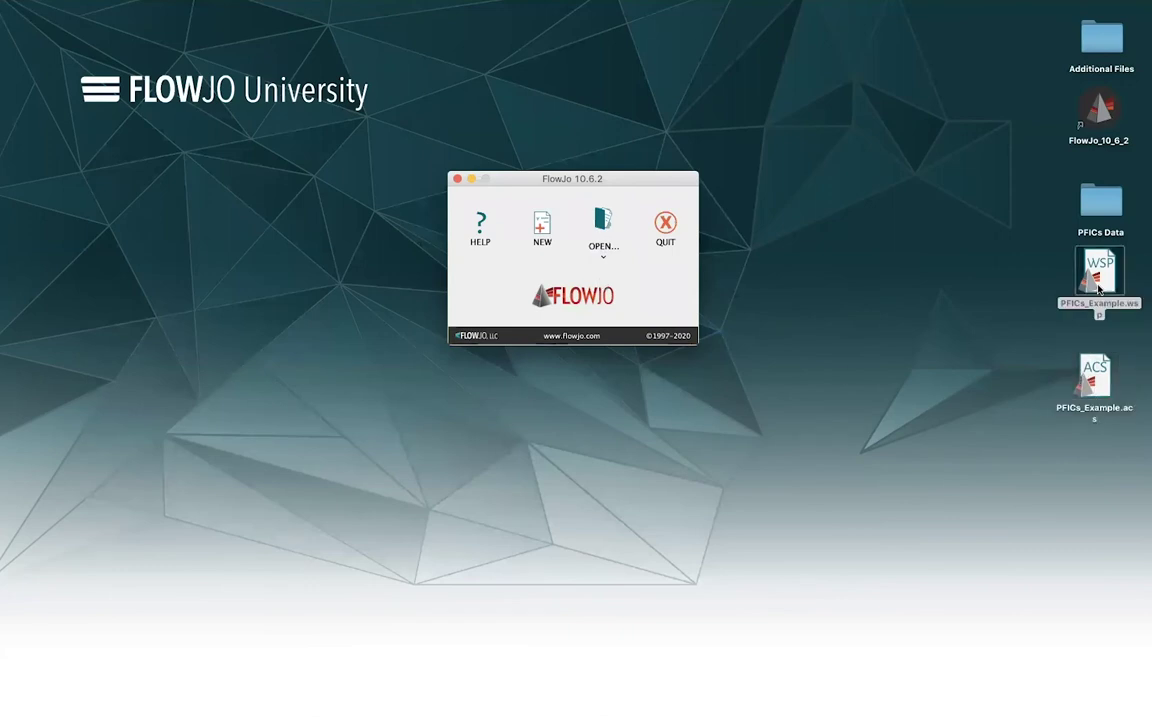
pyautogui.rightClick(1099, 287)
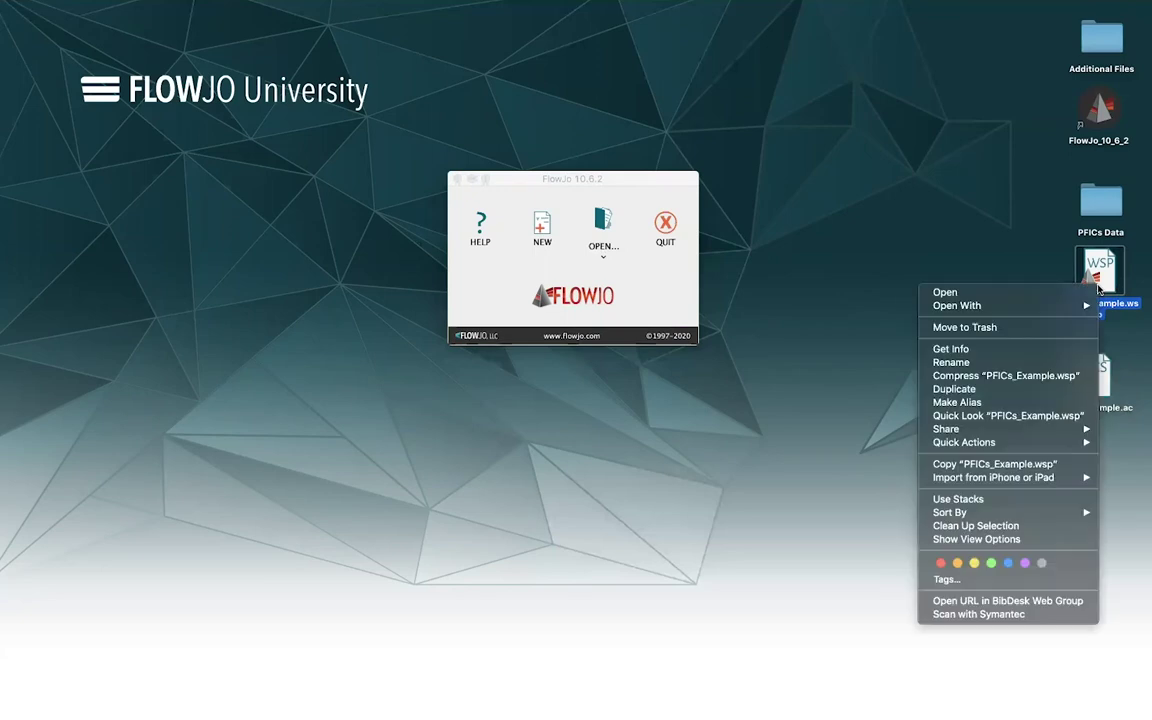
pyautogui.click(1060, 292)
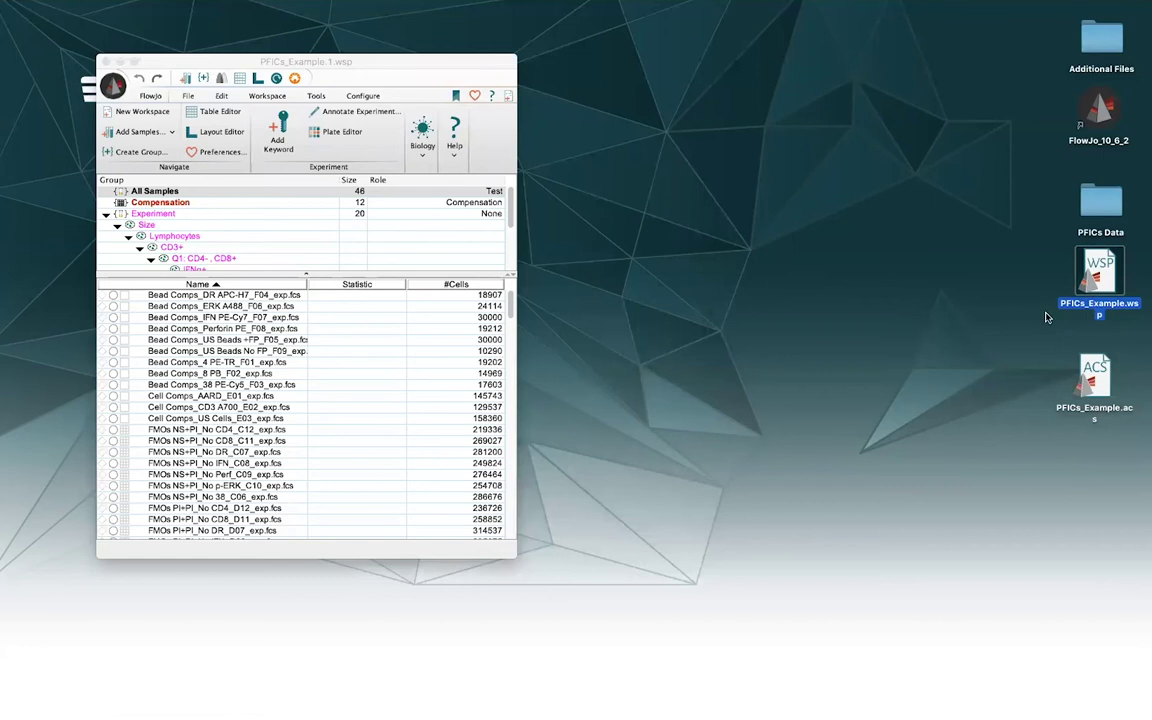
# - Show the Get Info details for PFICs_Example.wsp, sized 1.8 MB
pyautogui.click(890, 300)
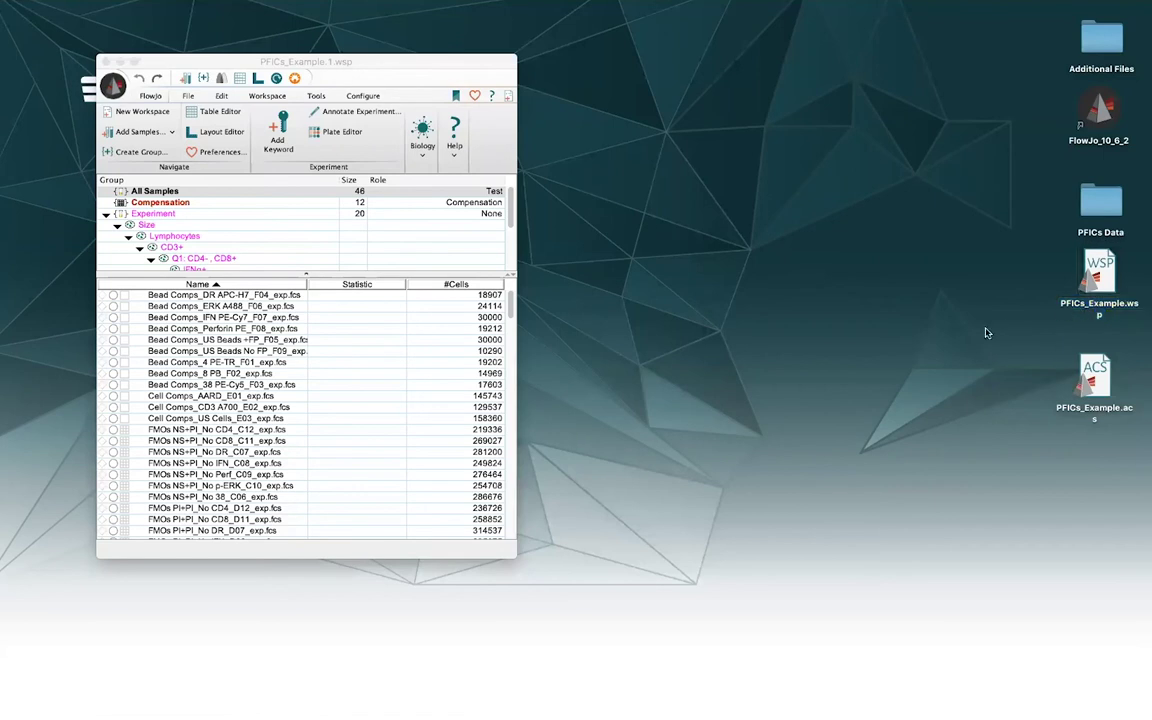
pyautogui.click(1100, 283)
pyautogui.rightClick(1100, 283)
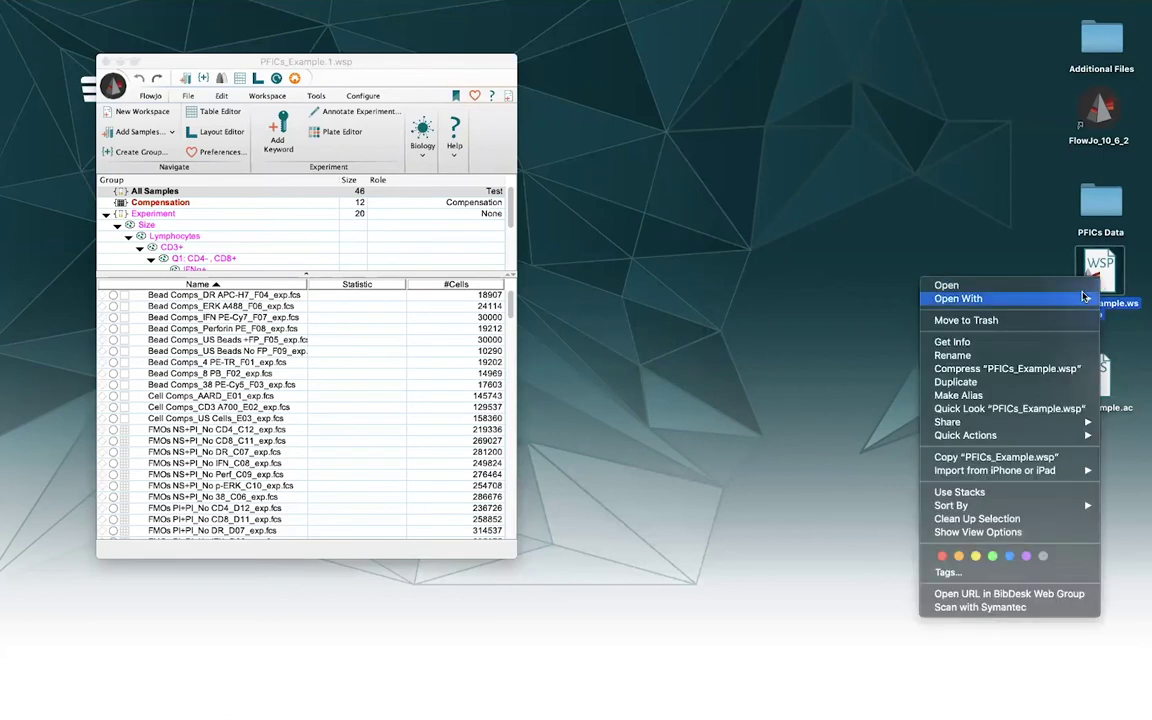
pyautogui.moveTo(1080, 297)
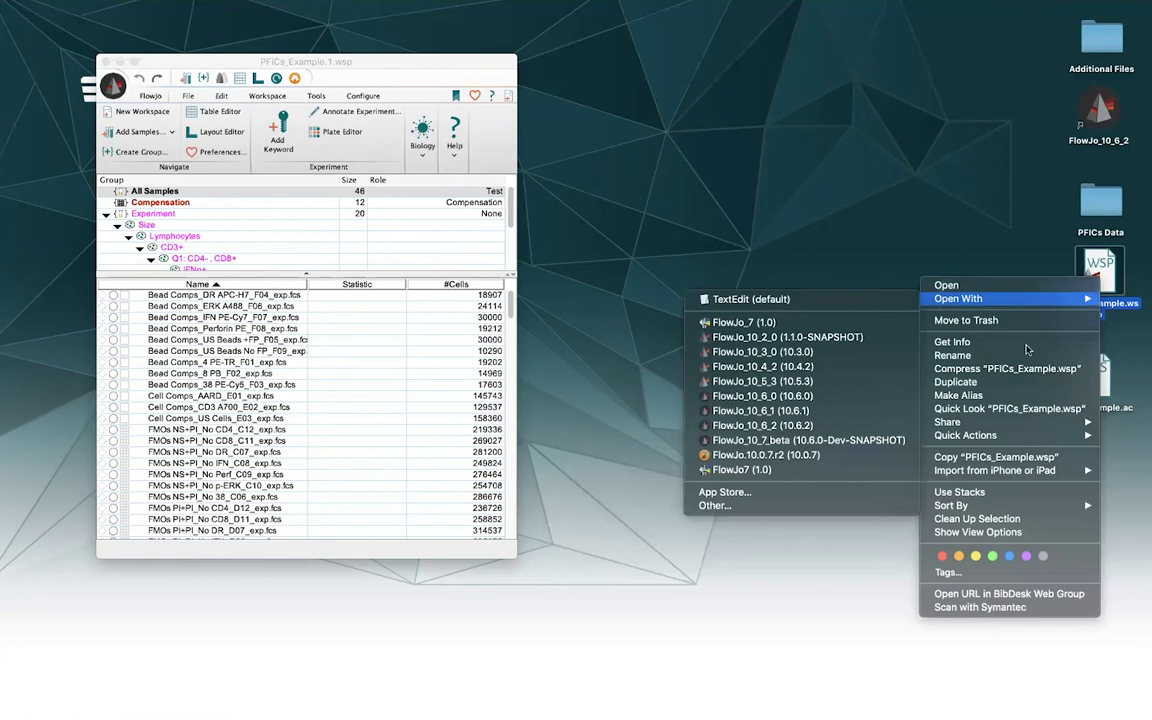
pyautogui.click(1001, 345)
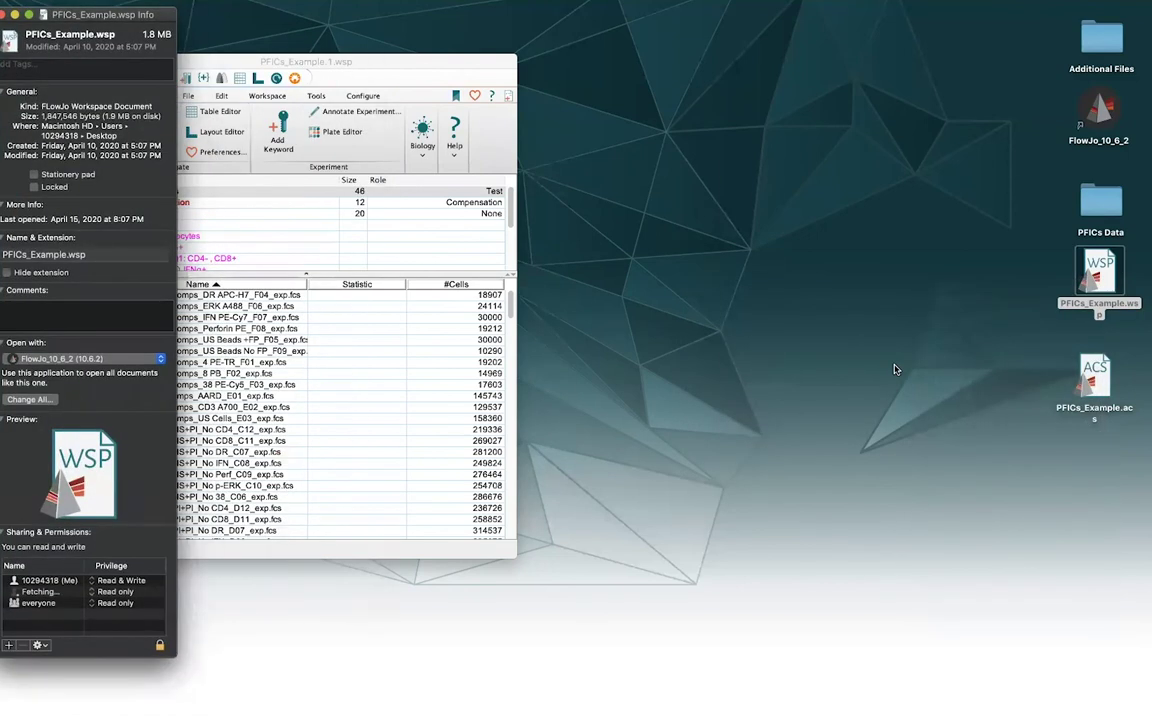
# - View the Get Info details of the 421.8 MB PFICs_Example.acs archive, then close them
pyautogui.click(1089, 396)
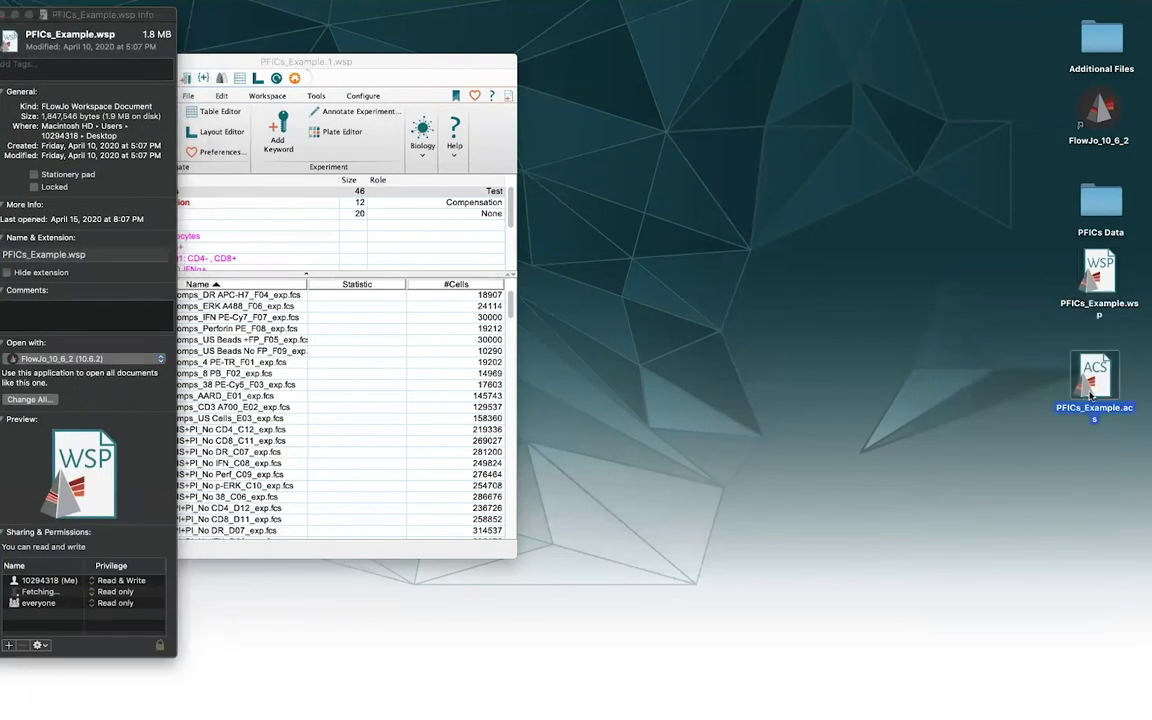
pyautogui.rightClick(1090, 382)
pyautogui.click(983, 440)
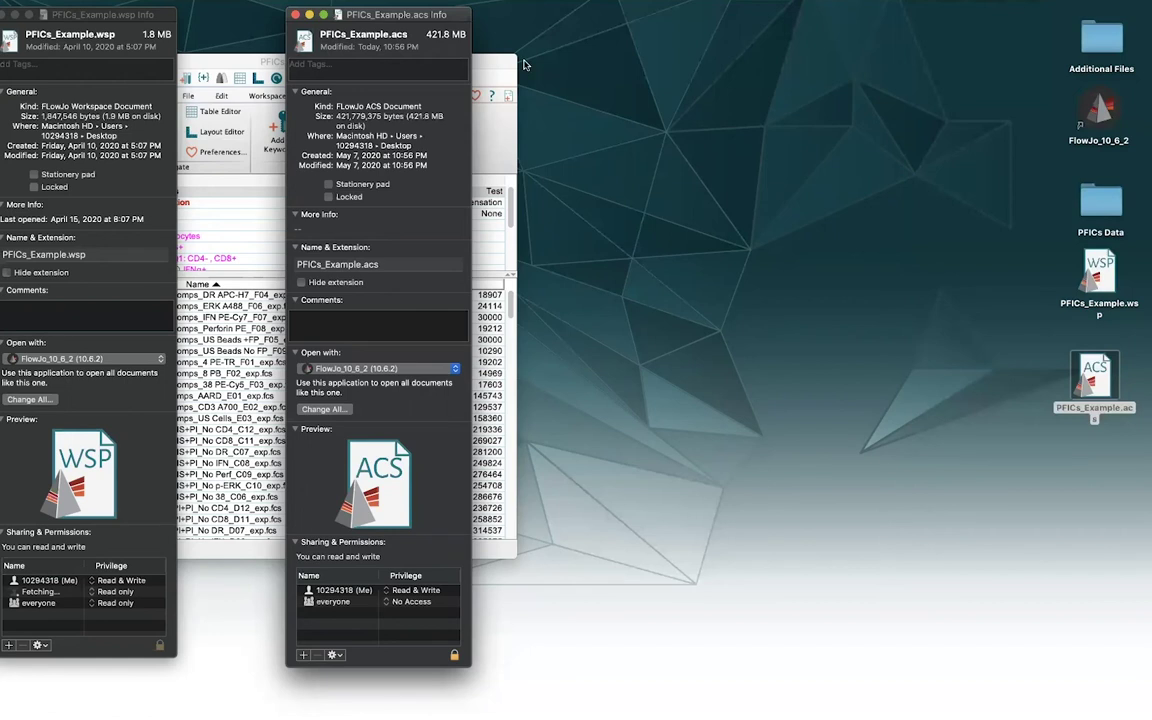
pyautogui.click(295, 16)
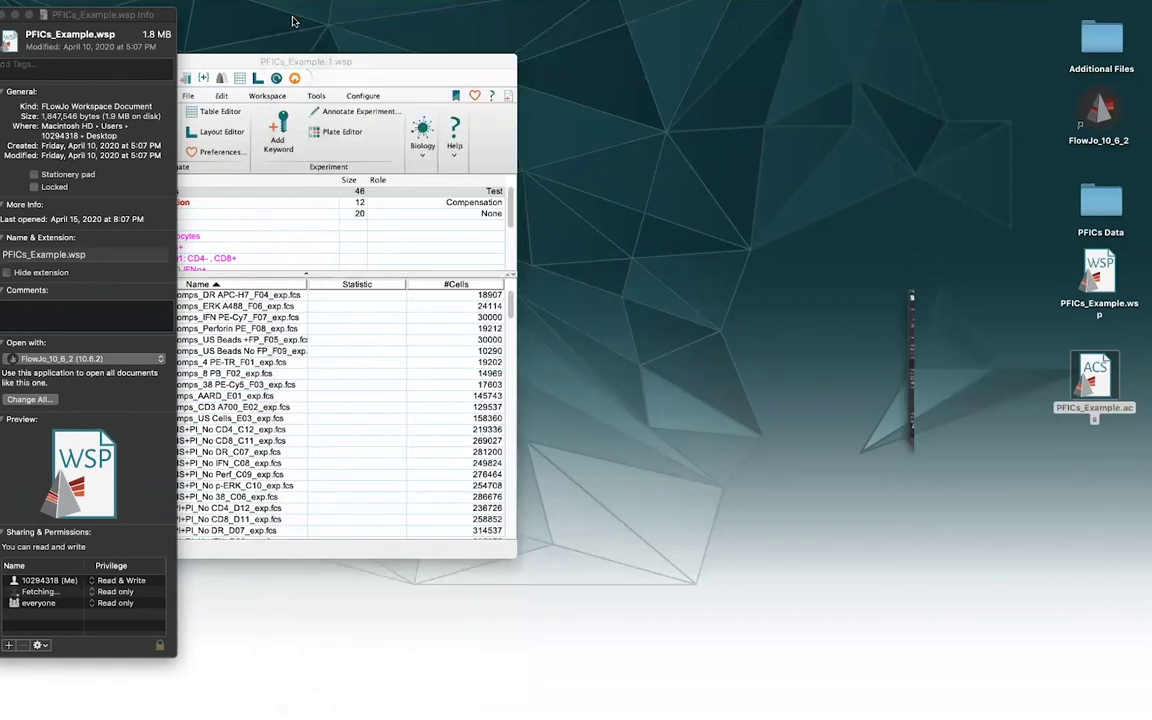
# - In the Q1: CD4-, CD8+ graph, drag the IFNg+ gate's left edge out to 1.140% (341 cells)
pyautogui.click(17, 17)
pyautogui.click(245, 430)
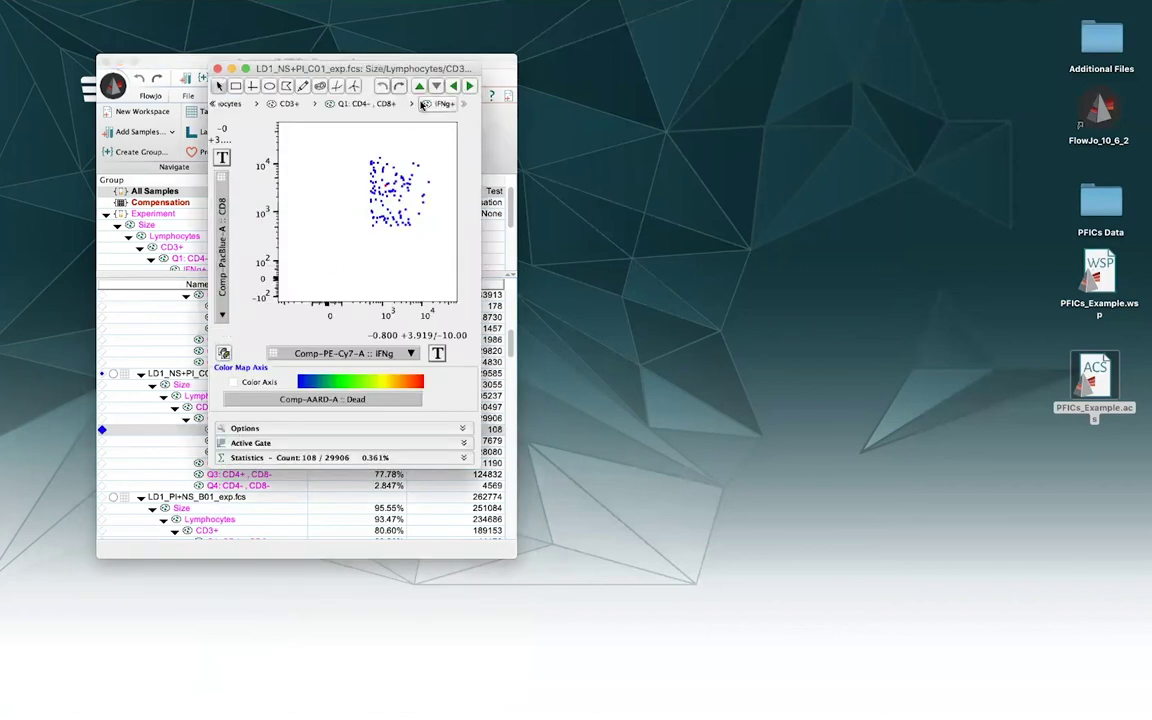
pyautogui.click(375, 104)
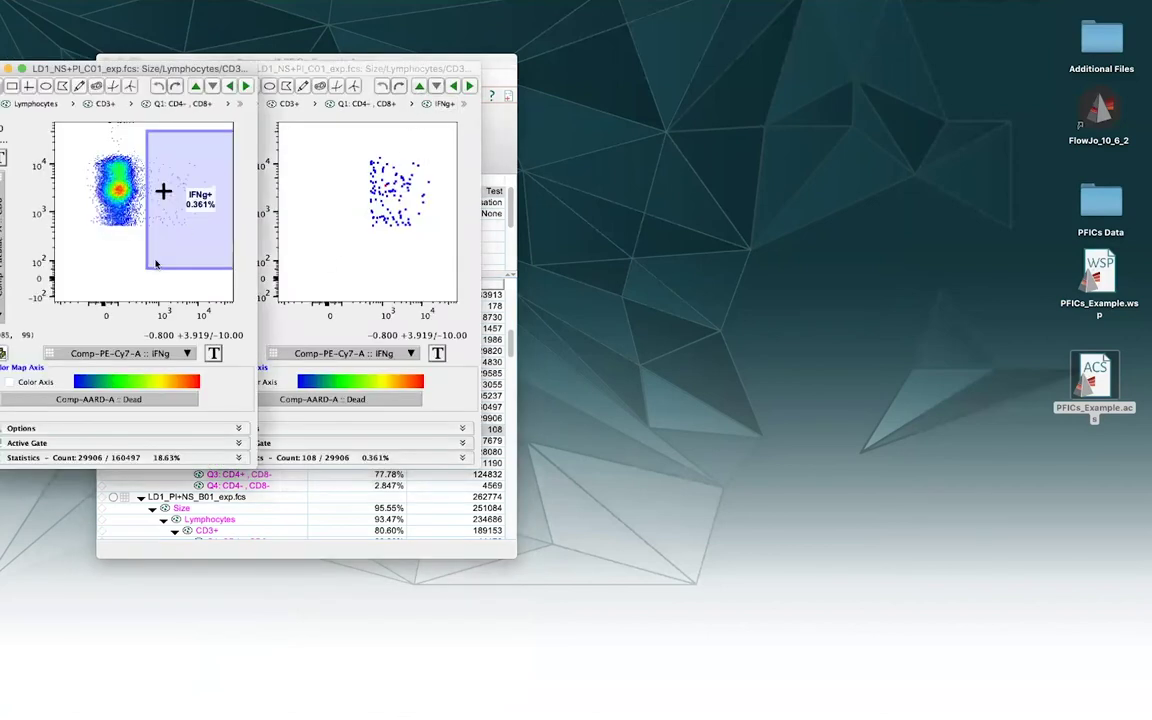
pyautogui.moveTo(147, 266); pyautogui.dragTo(135, 266)
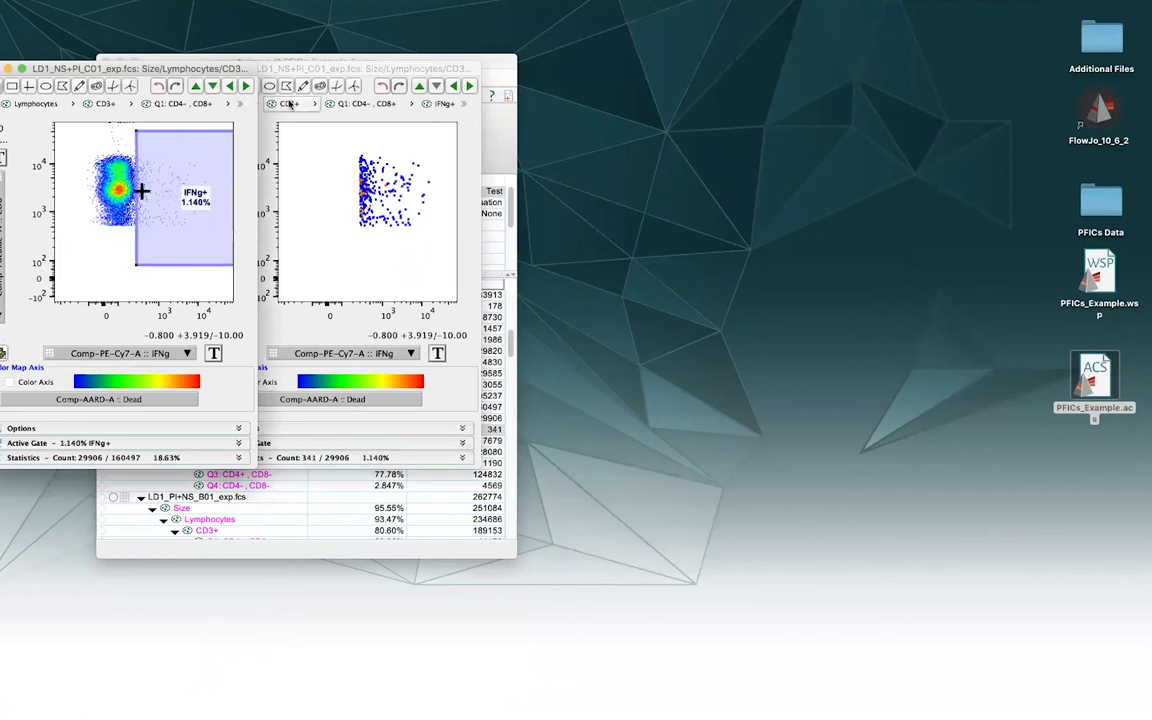
pyautogui.click(265, 65)
pyautogui.click(212, 68)
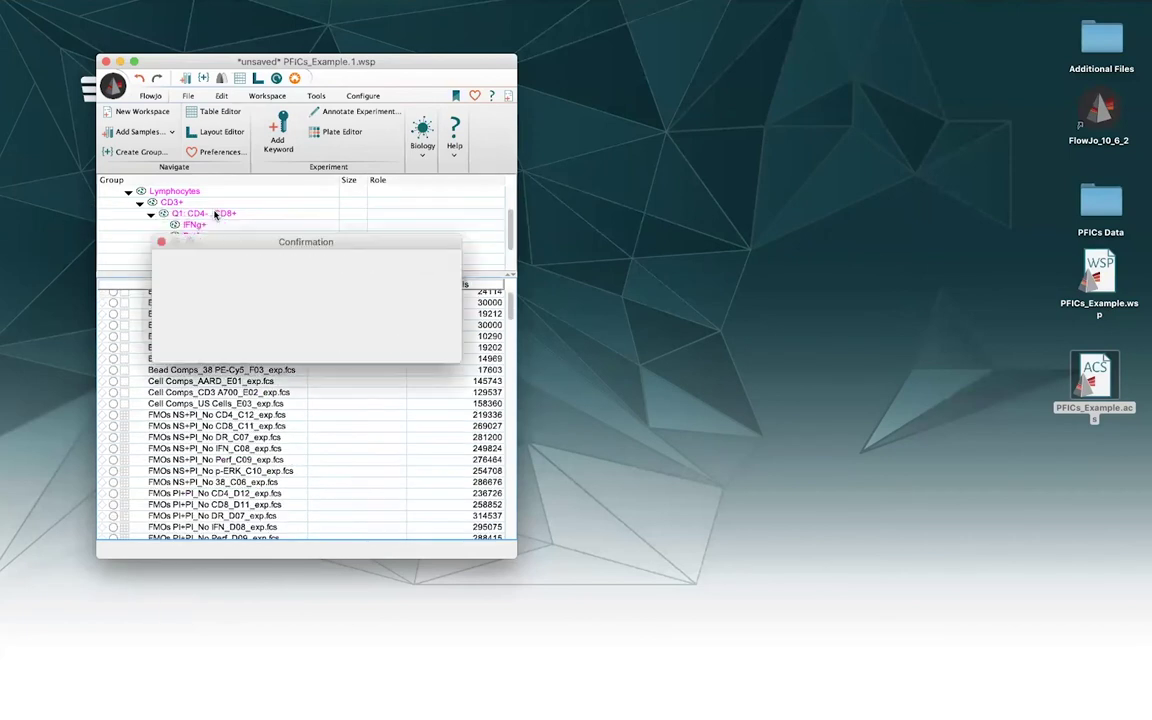
# - Confirm replacing the existing Q1 gate
pyautogui.click(425, 340)
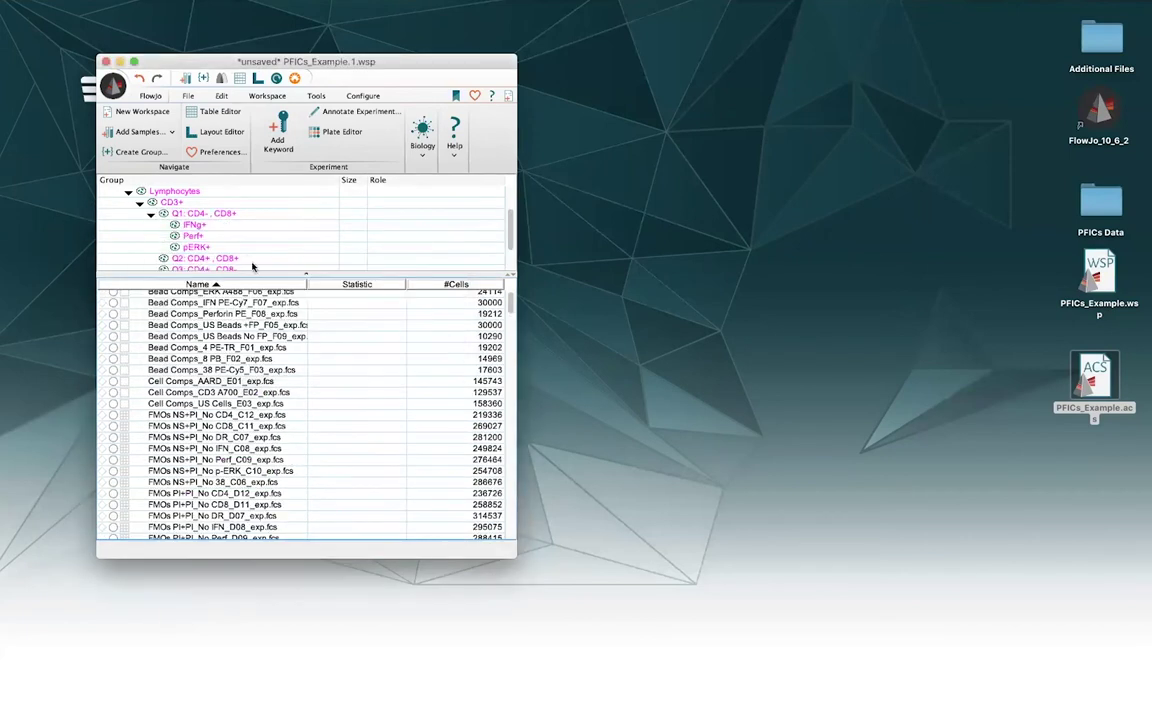
pyautogui.scroll(-2, 247, 260)
pyautogui.scroll(5, 247, 260)
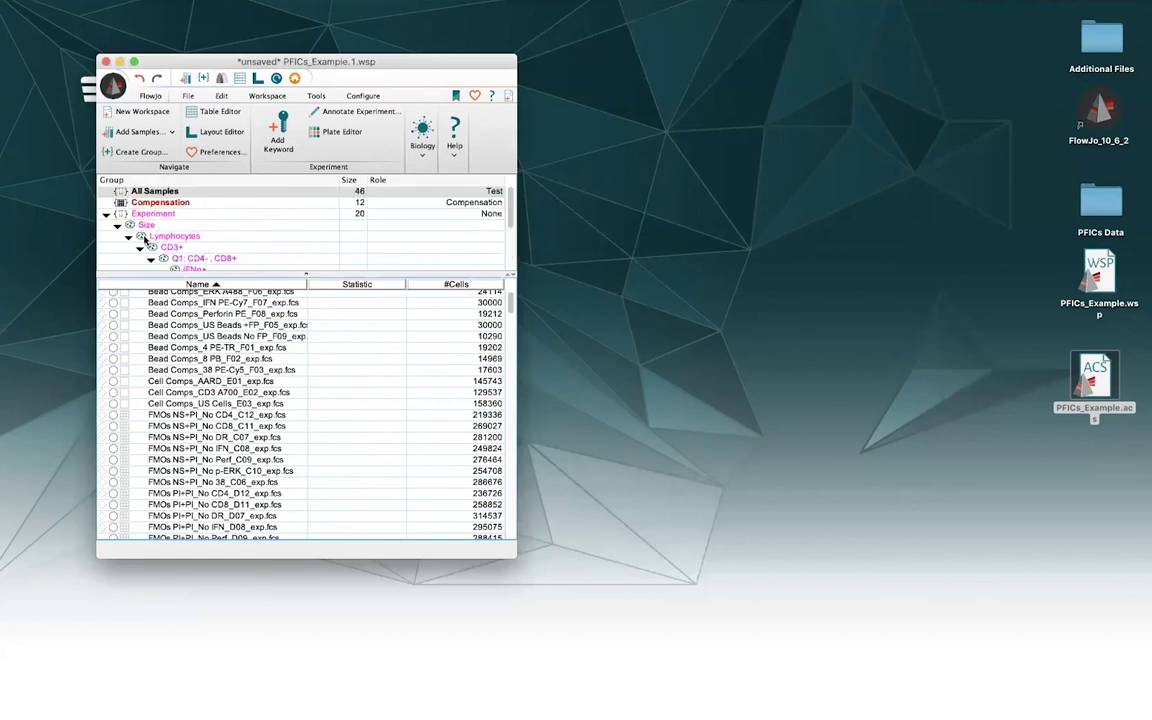
# - Color the Experiment group green and apply the change
pyautogui.doubleClick(165, 214)
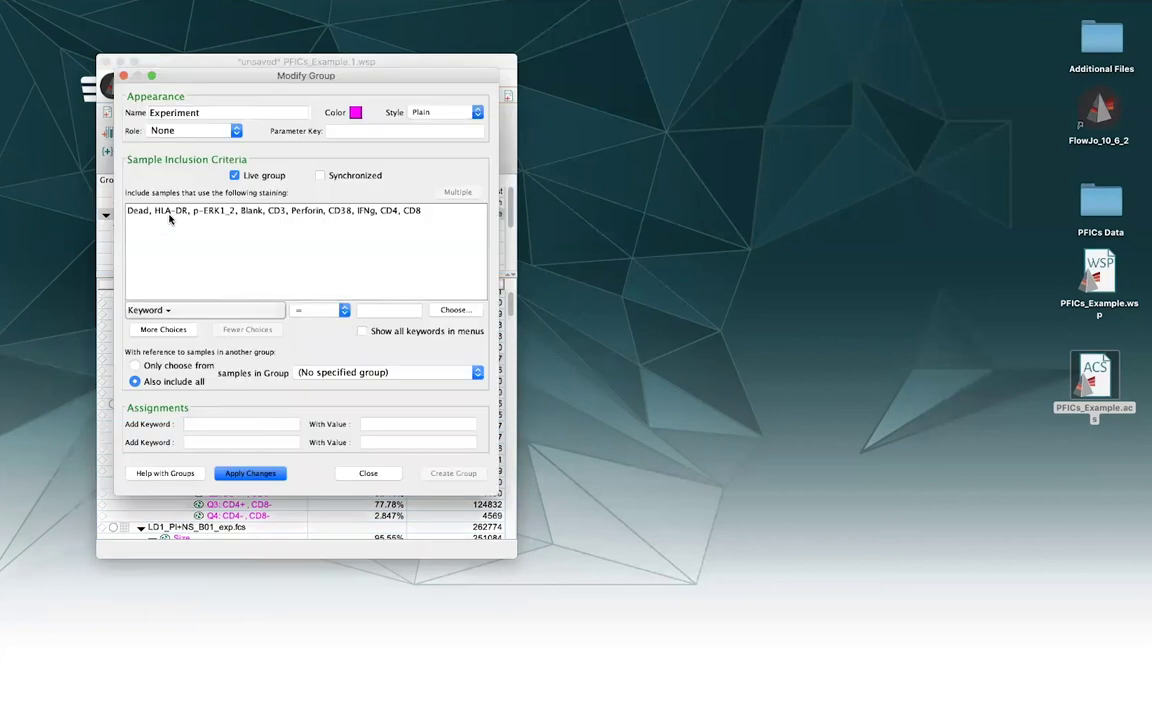
pyautogui.click(355, 112)
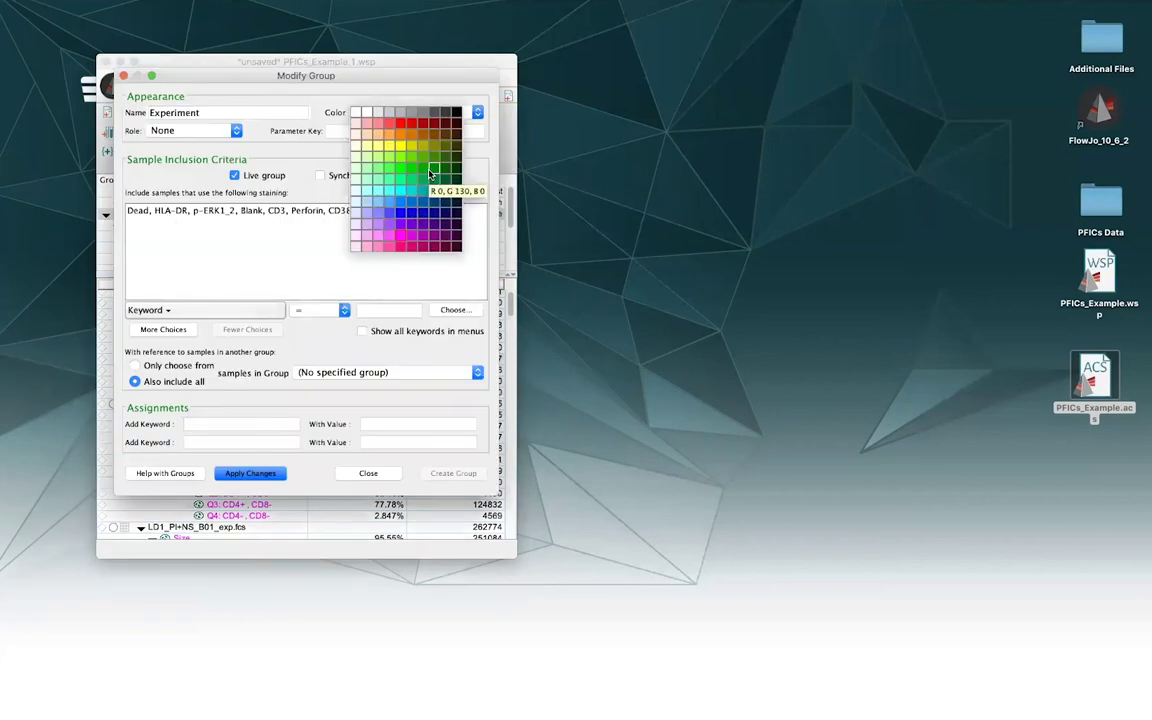
pyautogui.click(430, 175)
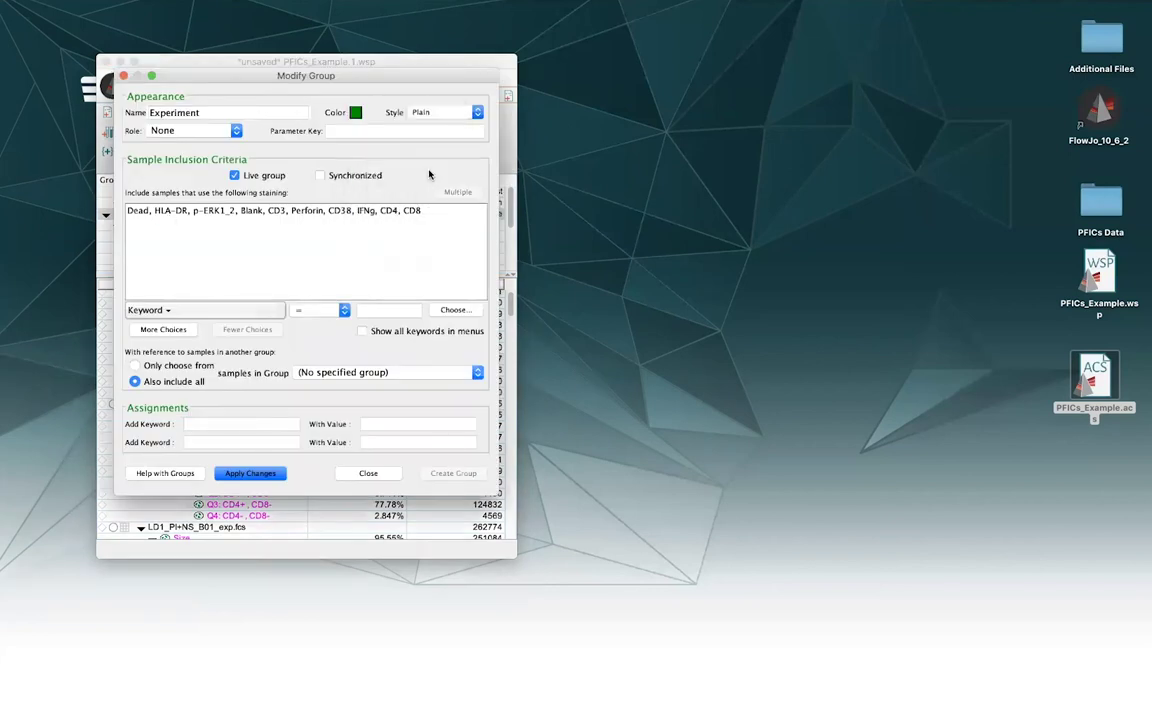
pyautogui.click(280, 473)
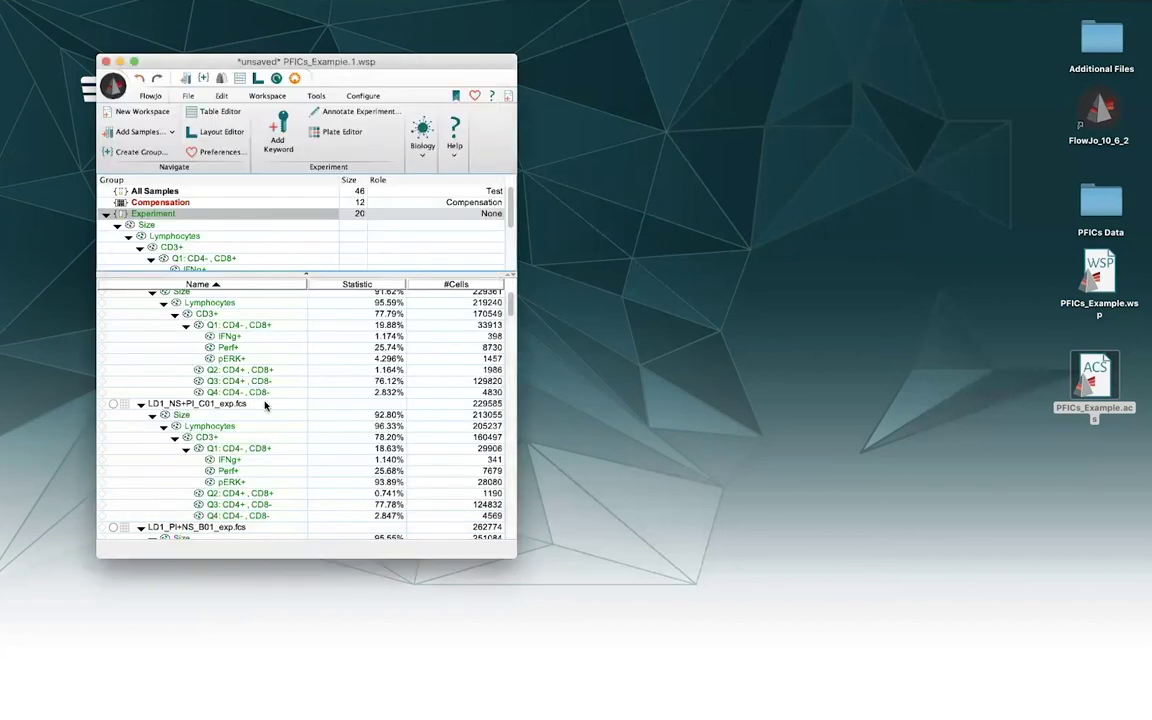
# - Save the workspace as PFICs_Example.1.wsp and close it, confirming the save
pyautogui.click(250, 381)
pyautogui.scroll(-3, 255, 380)
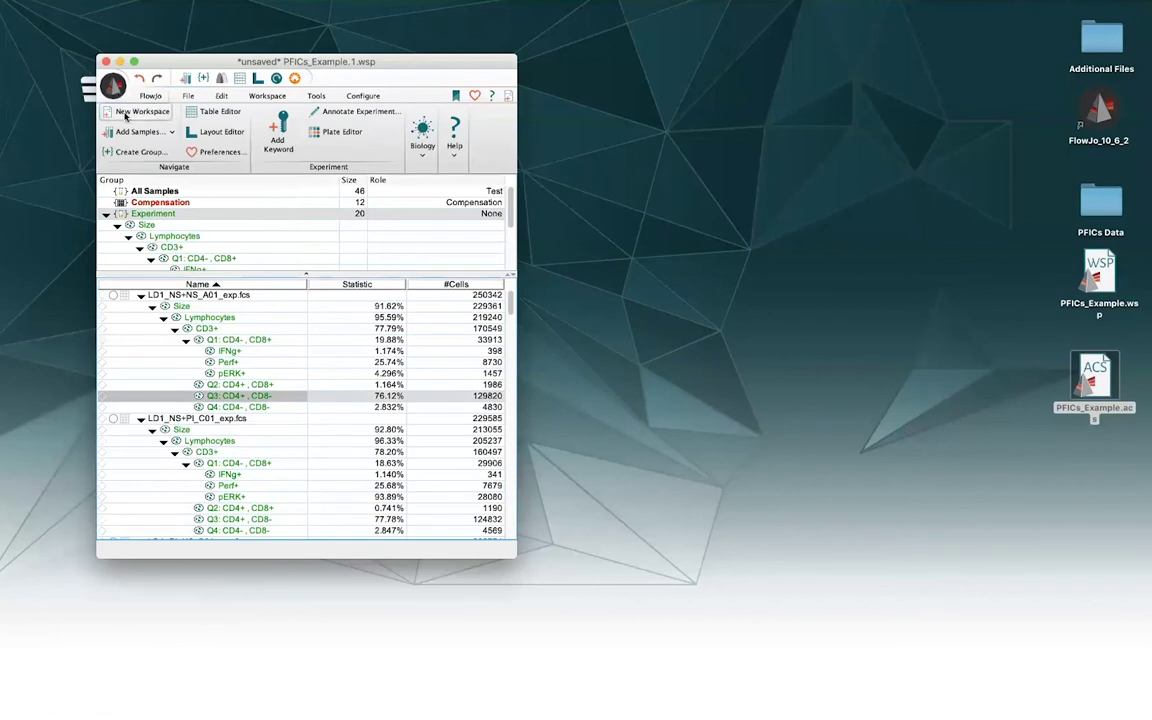
pyautogui.click(186, 97)
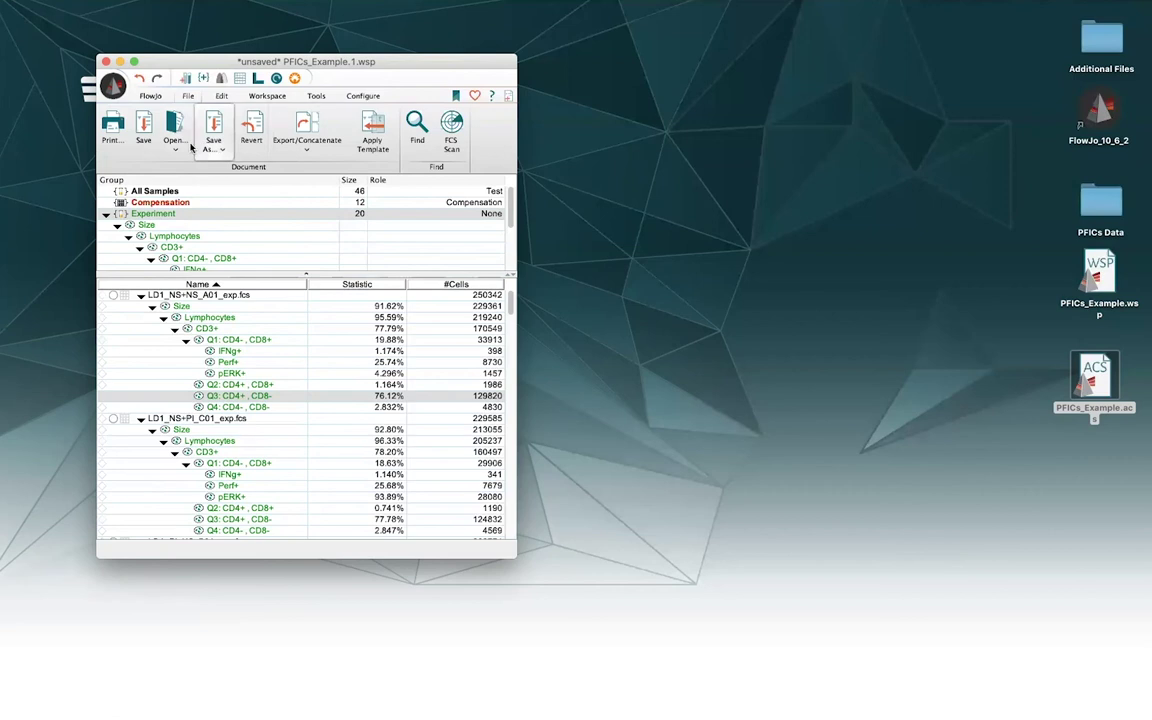
pyautogui.click(146, 134)
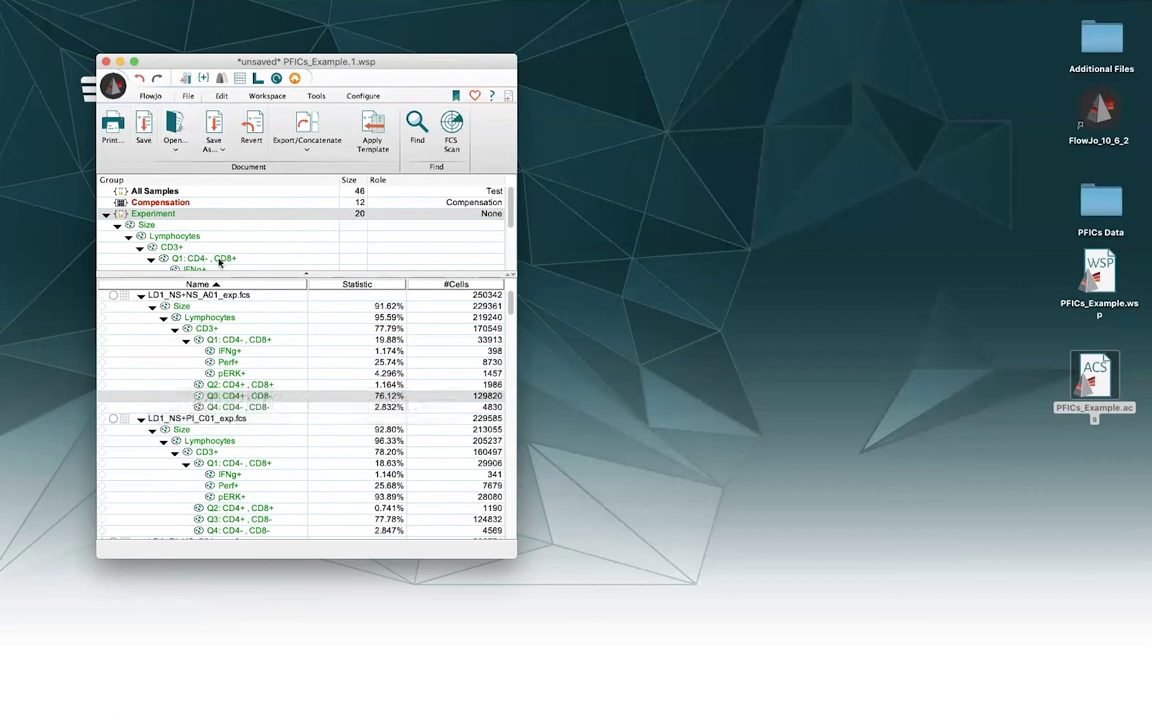
pyautogui.click(105, 62)
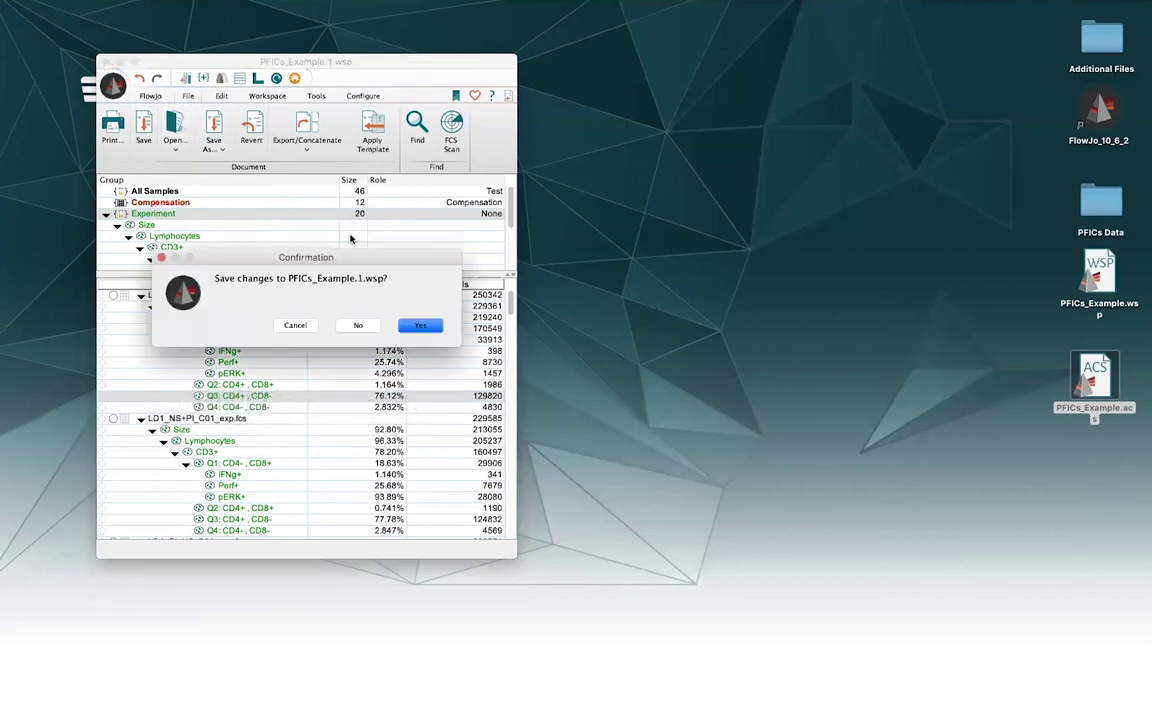
pyautogui.click(425, 328)
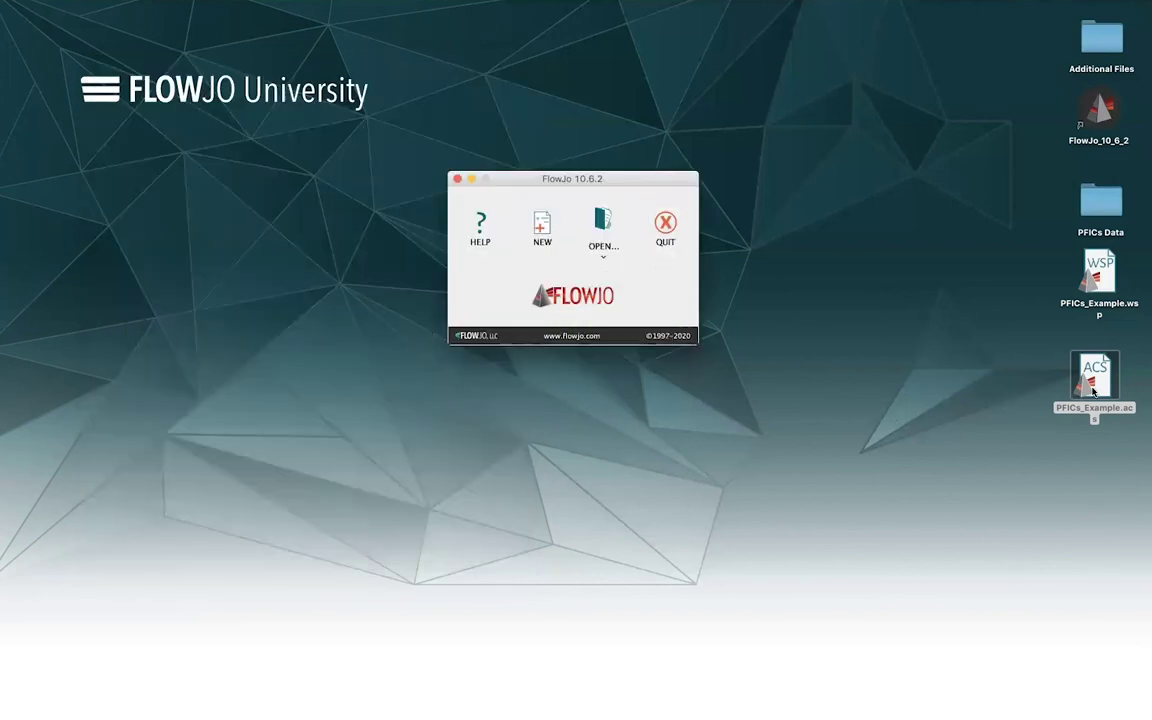
# - Drop PFICs_Example.acs on the launcher and open its PFICs_Example.3.wsp revision
pyautogui.moveTo(1093, 392); pyautogui.dragTo(607, 296)
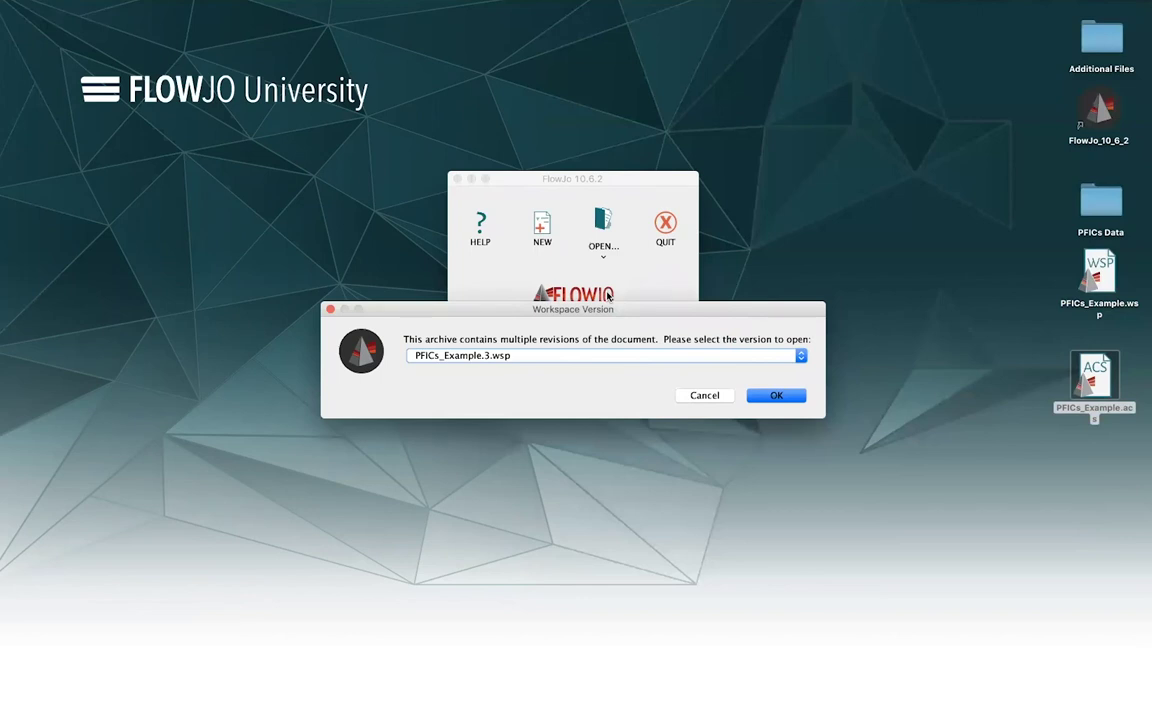
pyautogui.click(560, 356)
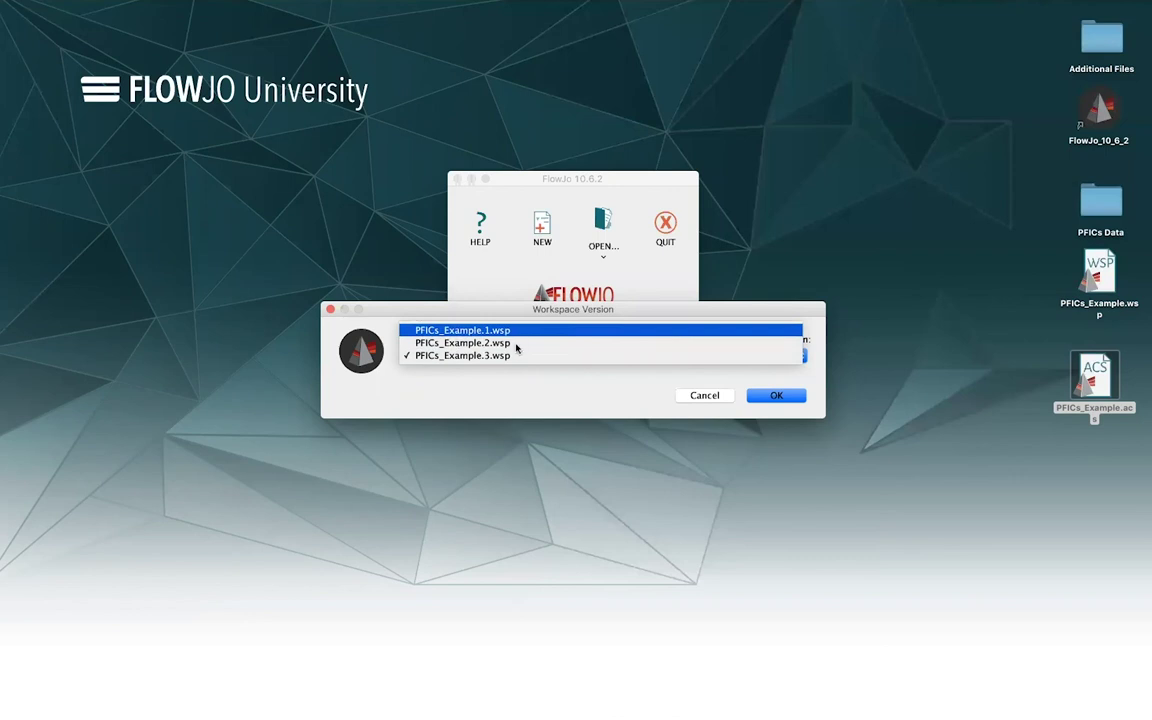
pyautogui.click(498, 391)
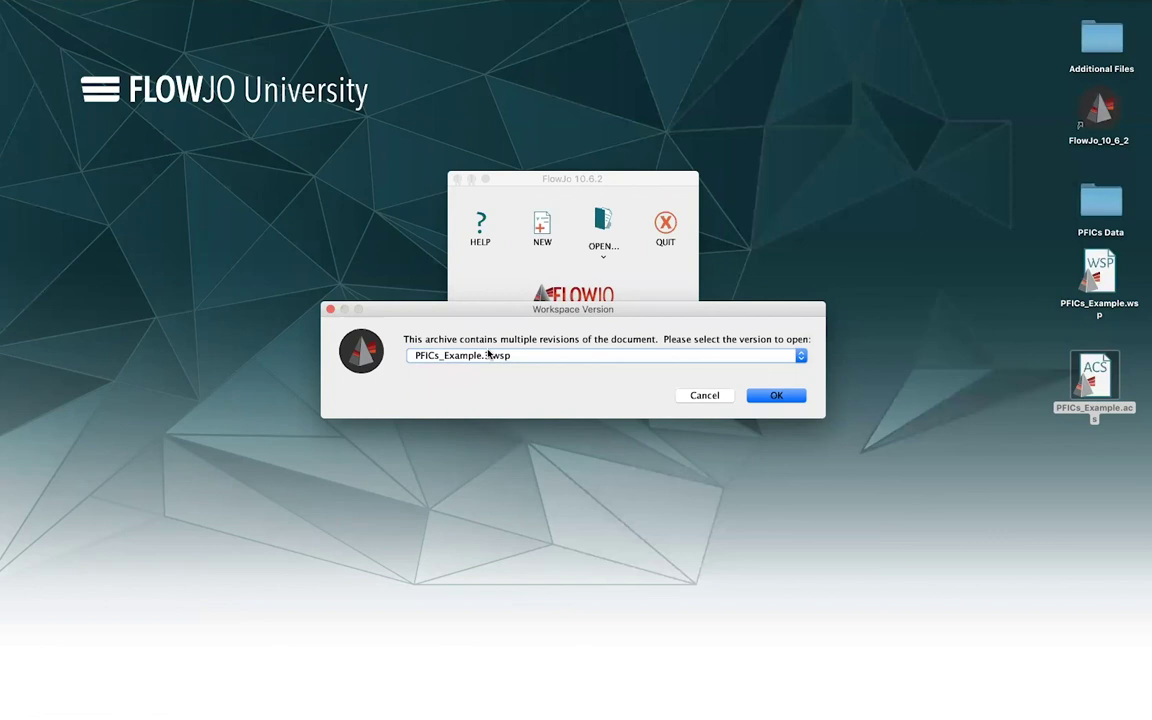
pyautogui.click(780, 396)
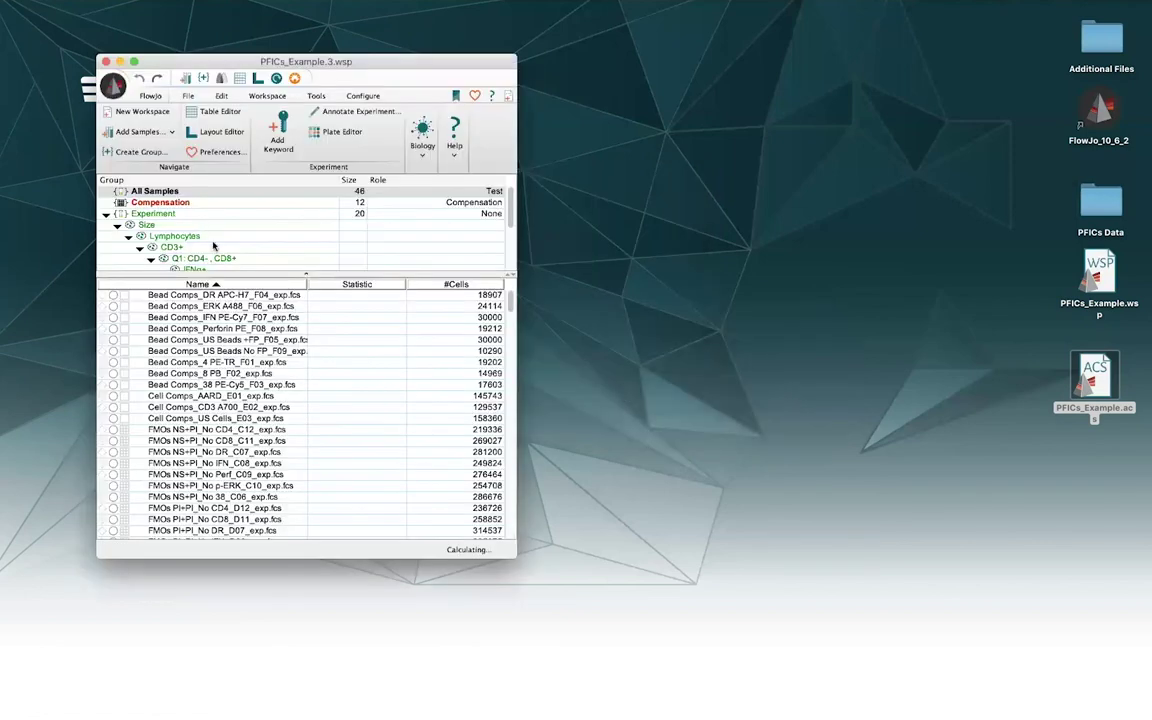
# - Select the first LD1 sample's IFNg+ gate, then close PFICs_Example.3.wsp without saving
pyautogui.click(182, 223)
pyautogui.click(232, 350)
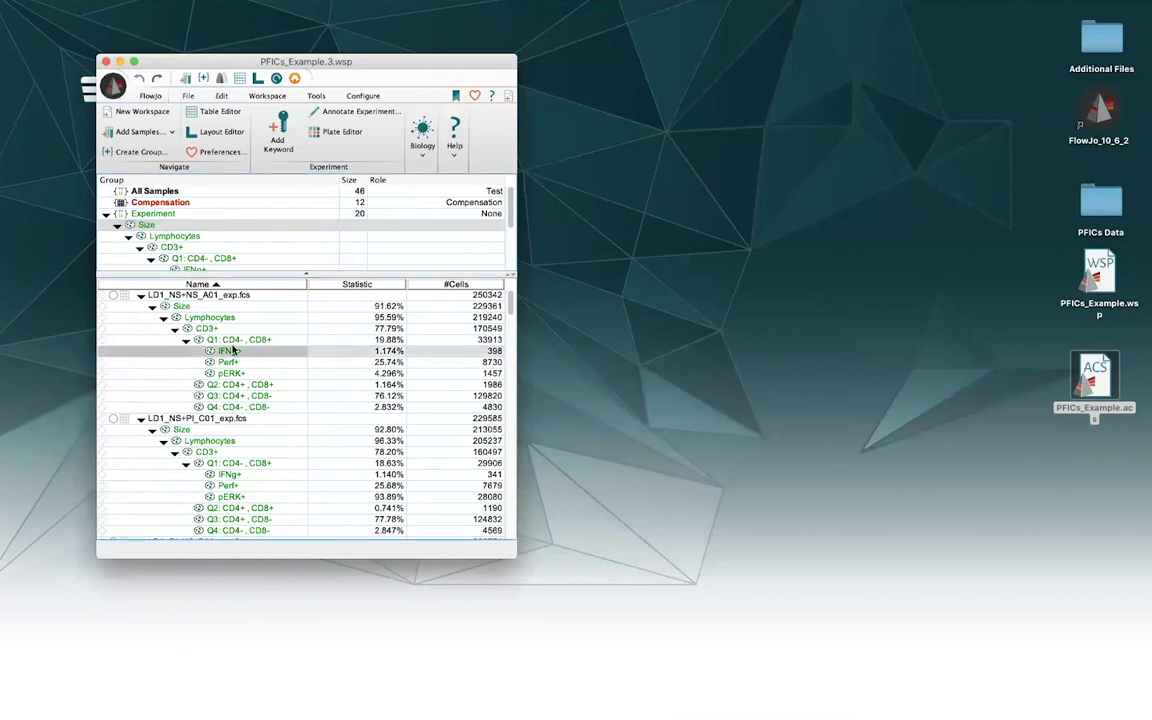
pyautogui.click(104, 62)
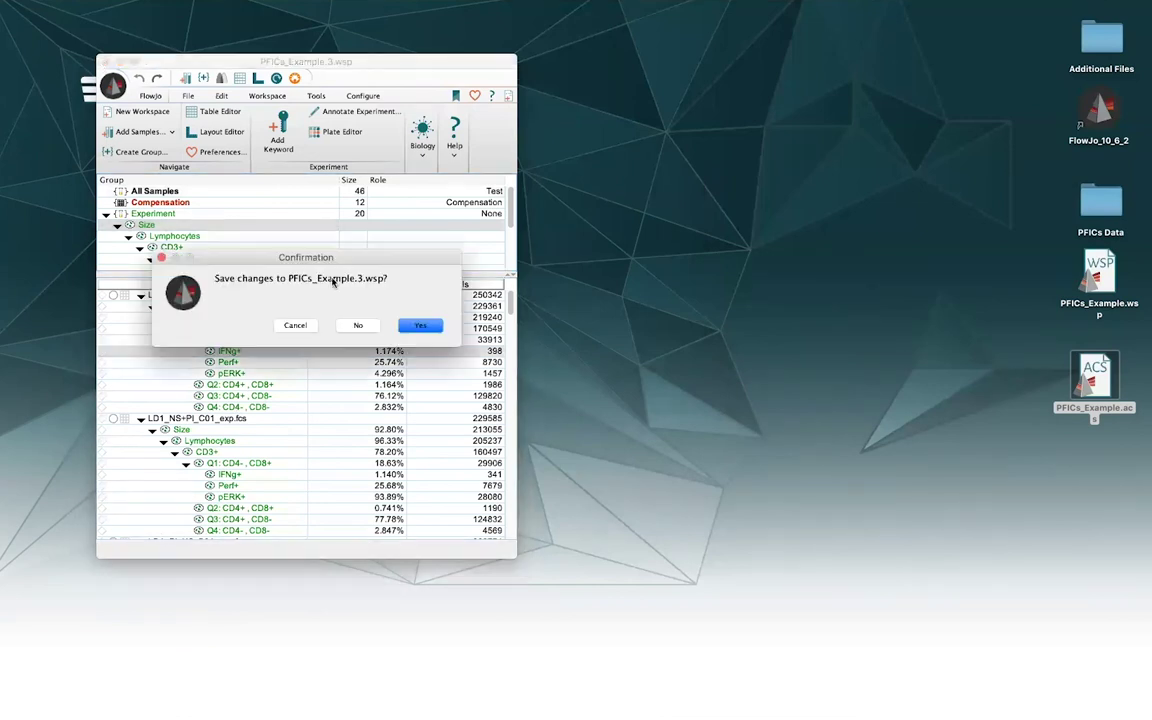
pyautogui.click(355, 324)
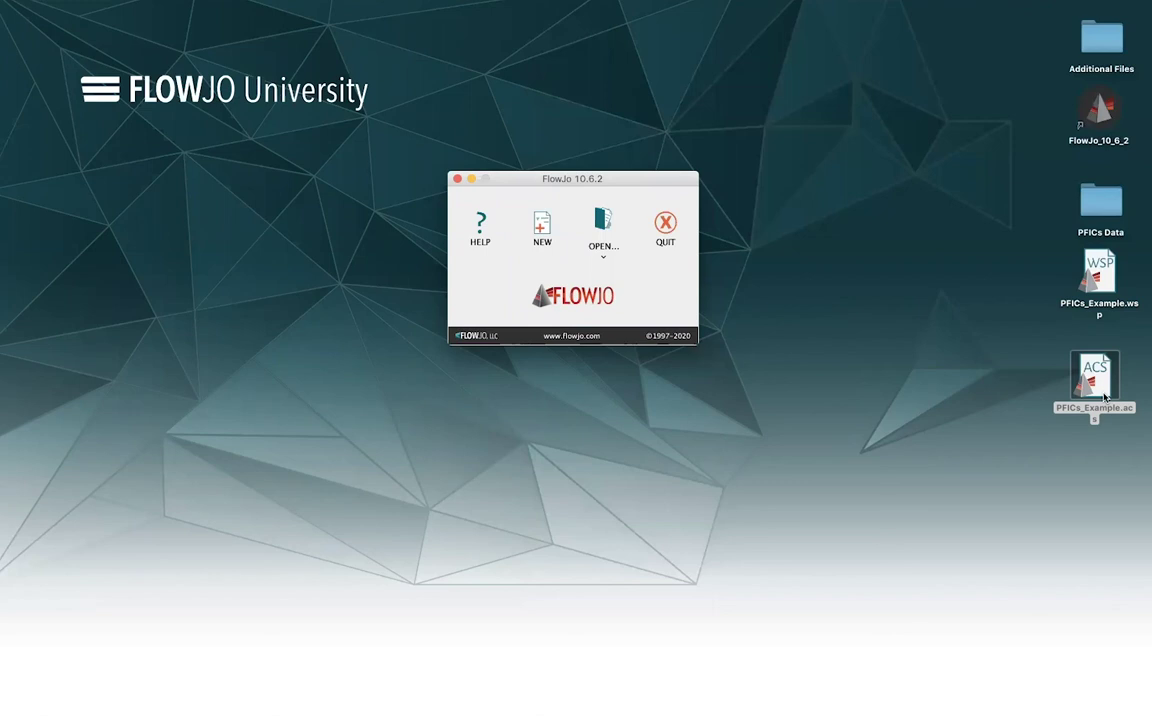
# - Open the original PFICs_Example.1.wsp revision from the PFICs_Example.acs archive
pyautogui.moveTo(1104, 397); pyautogui.dragTo(572, 289)
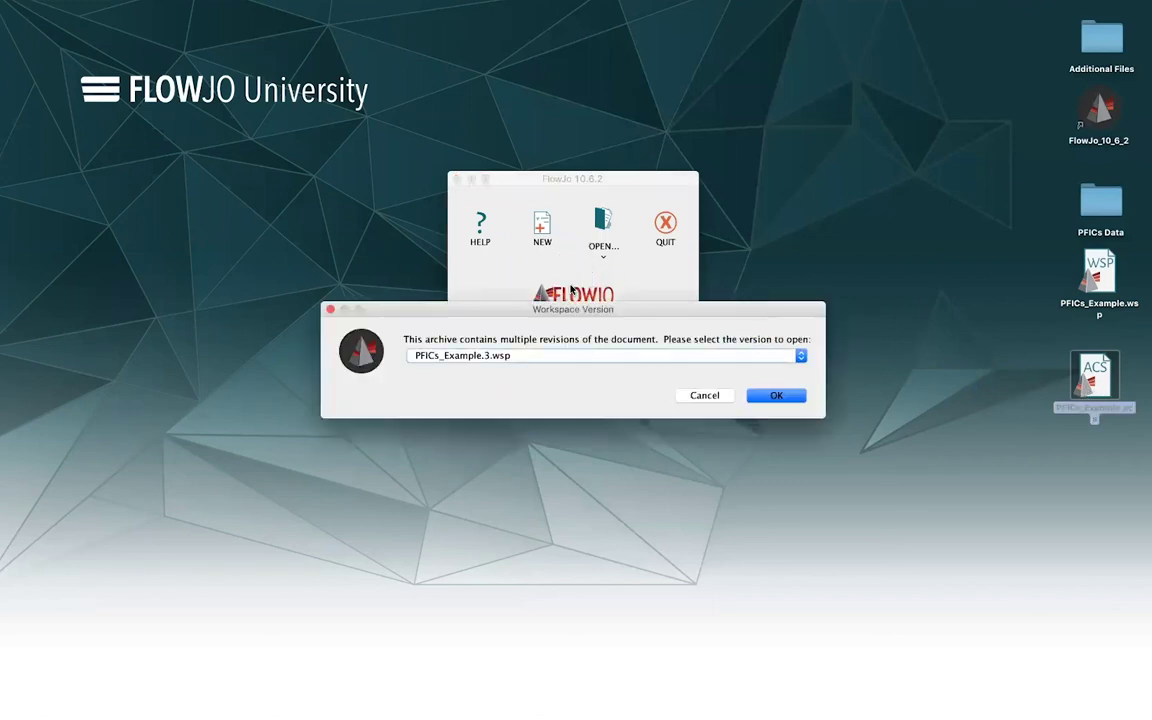
pyautogui.click(582, 356)
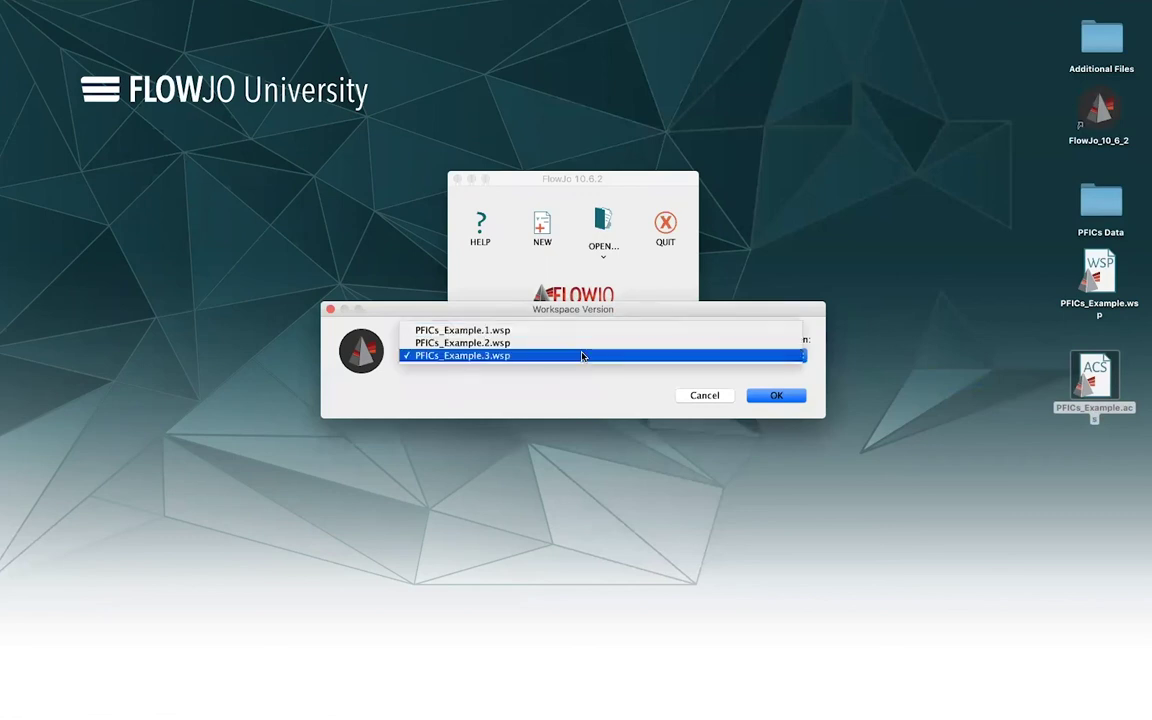
pyautogui.click(533, 331)
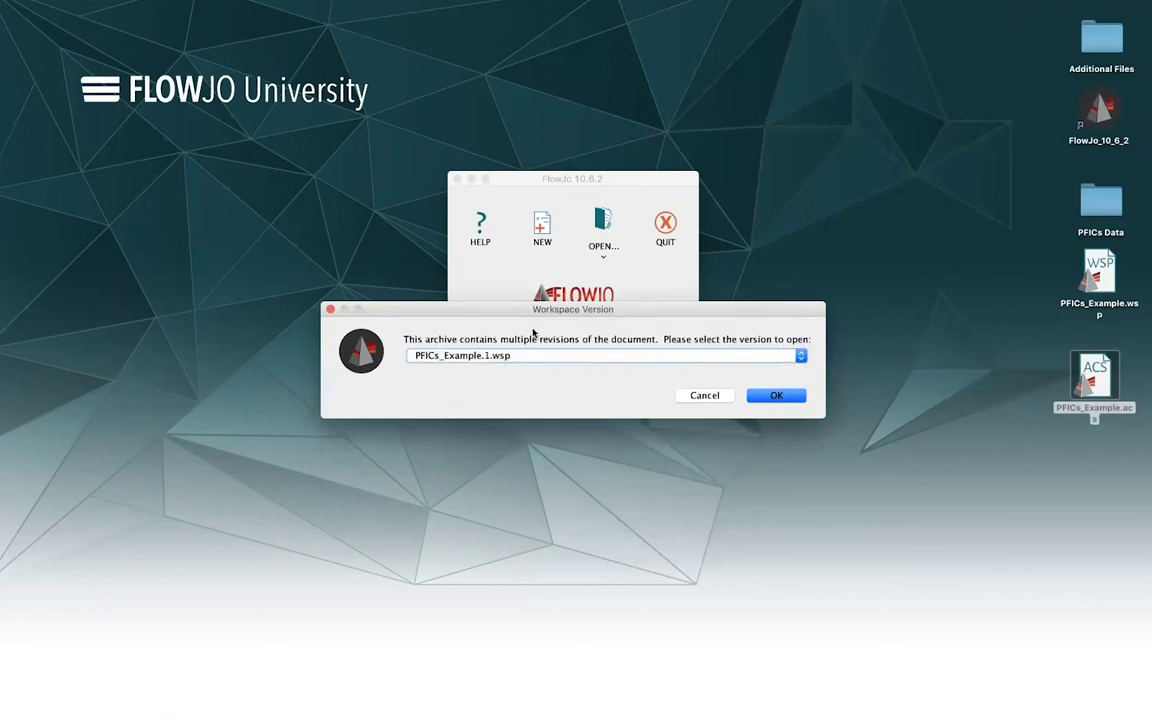
pyautogui.click(768, 399)
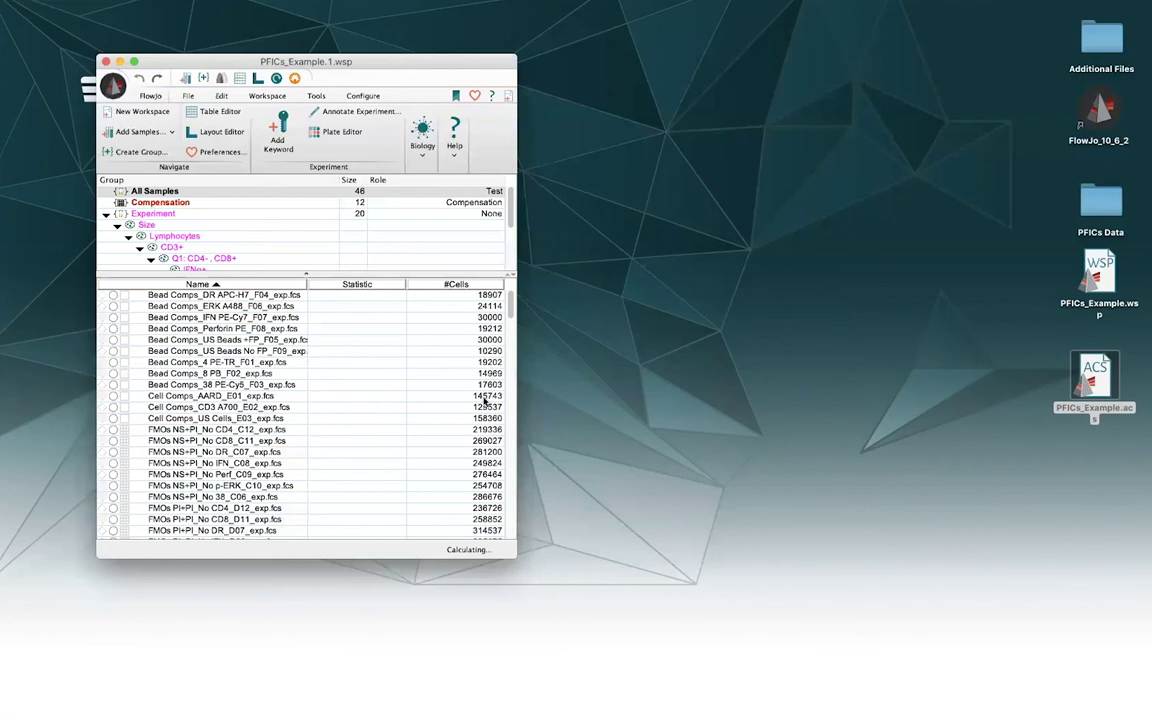
# - Show the Experiment group's magenta gates and close both IFNg graph windows
pyautogui.click(158, 213)
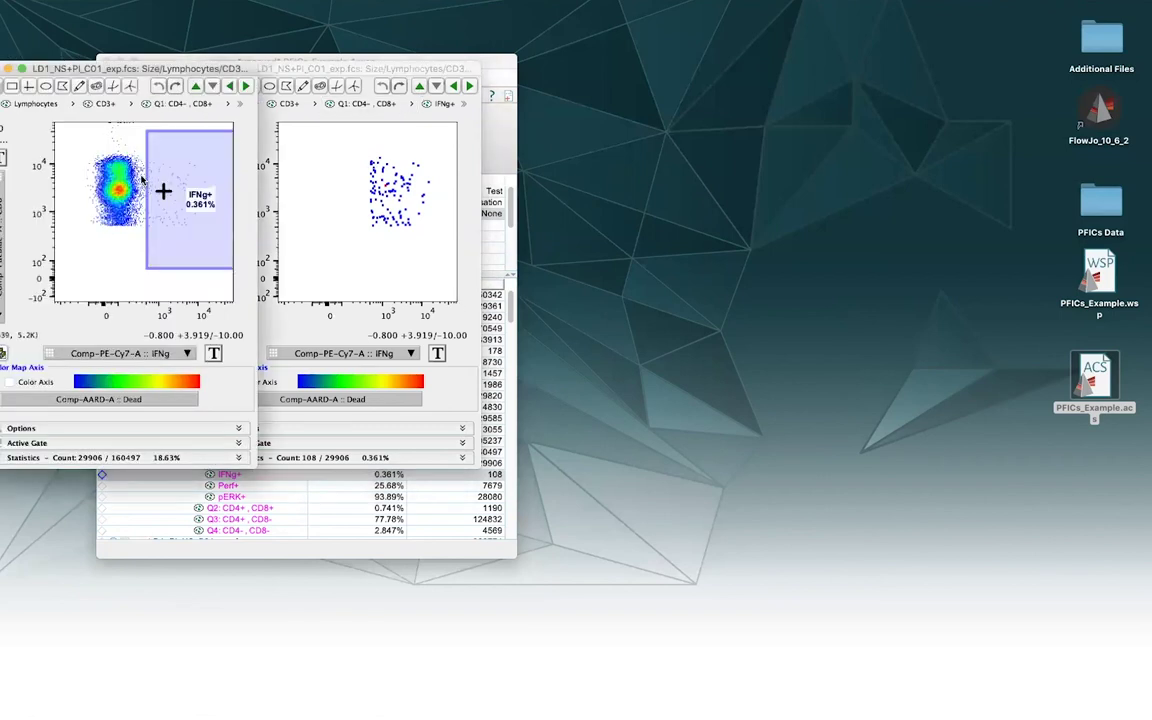
pyautogui.click(298, 70)
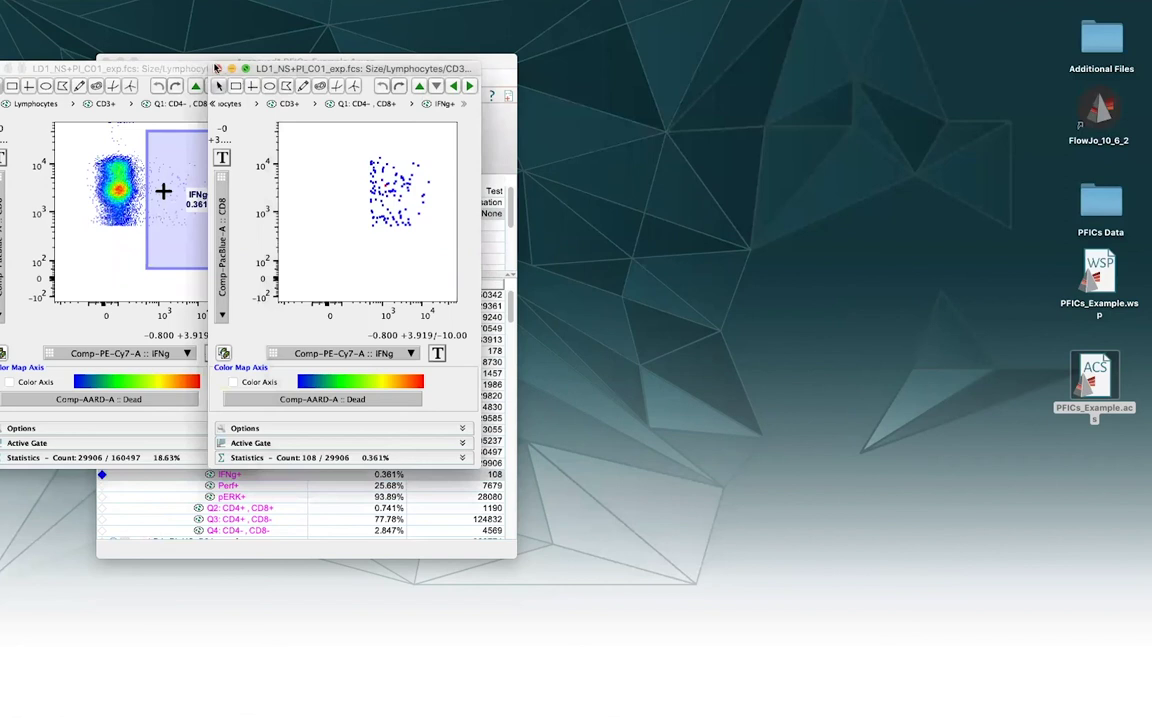
pyautogui.click(192, 66)
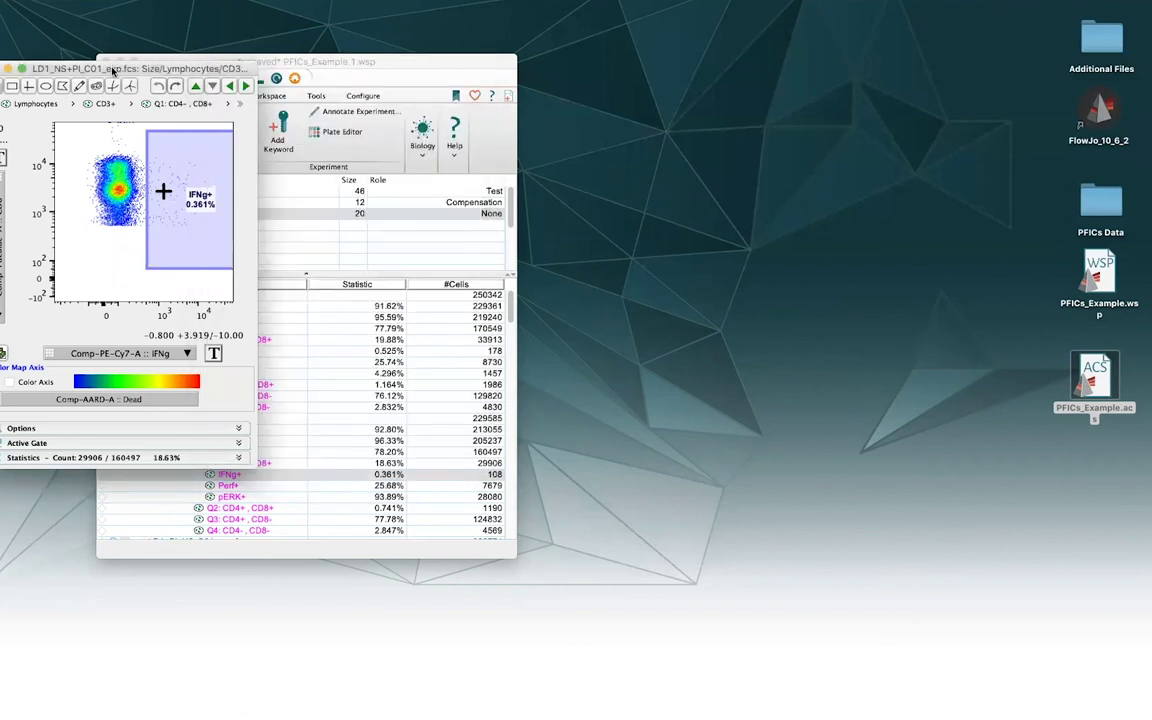
pyautogui.moveTo(113, 70); pyautogui.dragTo(210, 100)
pyautogui.click(109, 102)
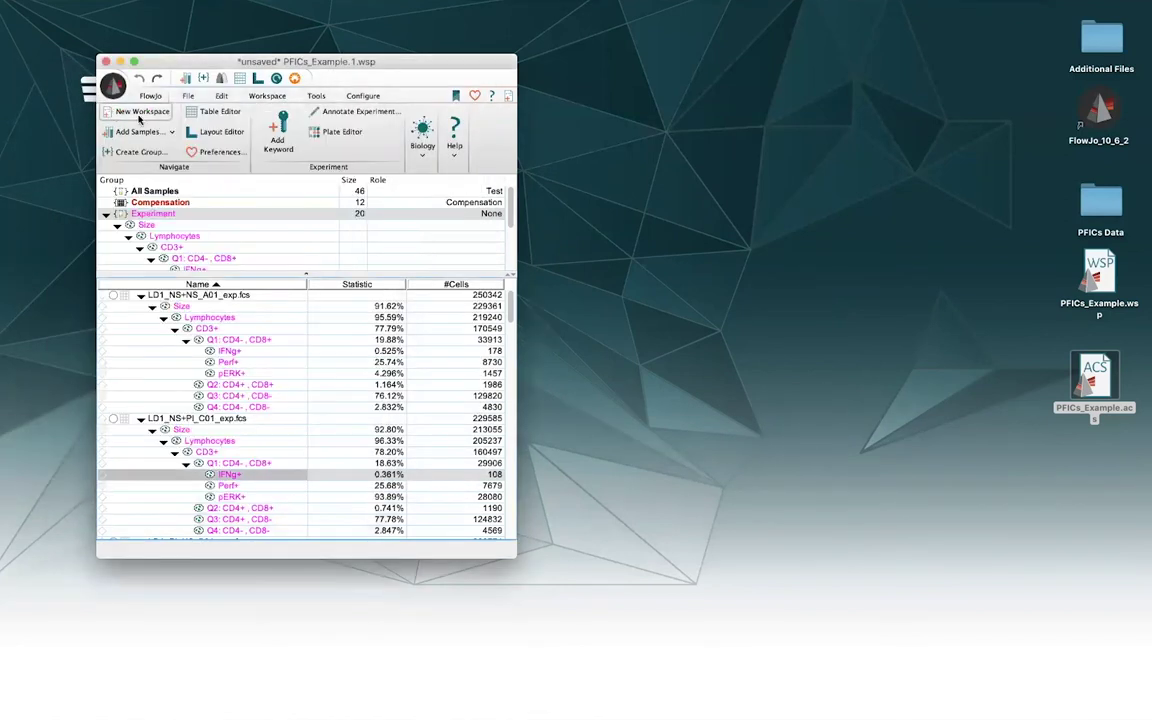